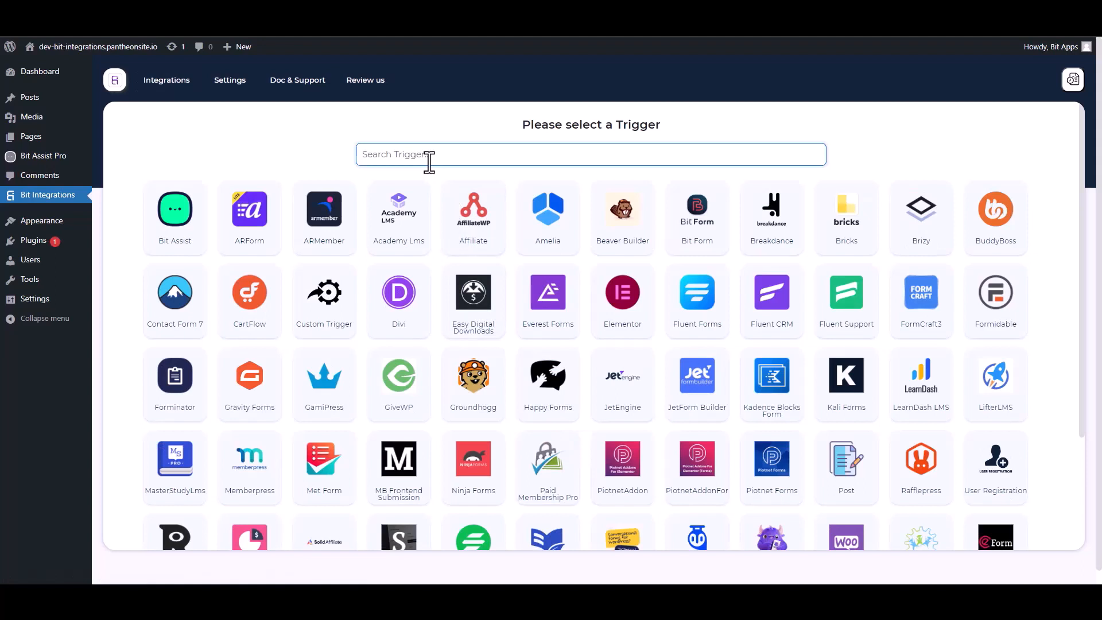
Choose Bit Assist as the flow trigger, copy its webhook URL, and start fetching test data.
click(180, 233)
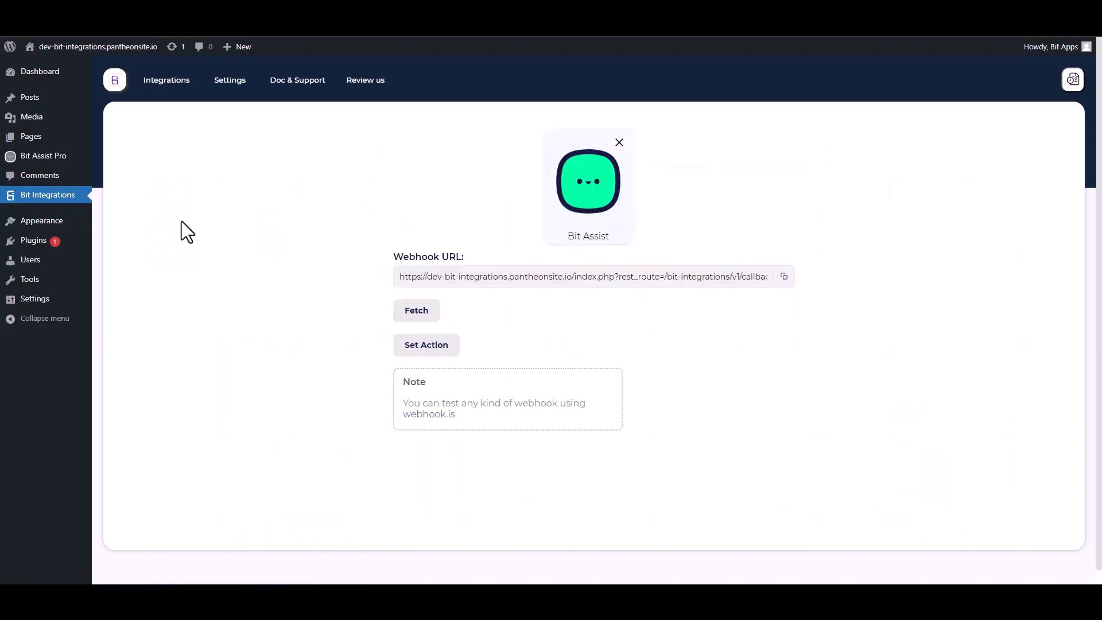
click(784, 277)
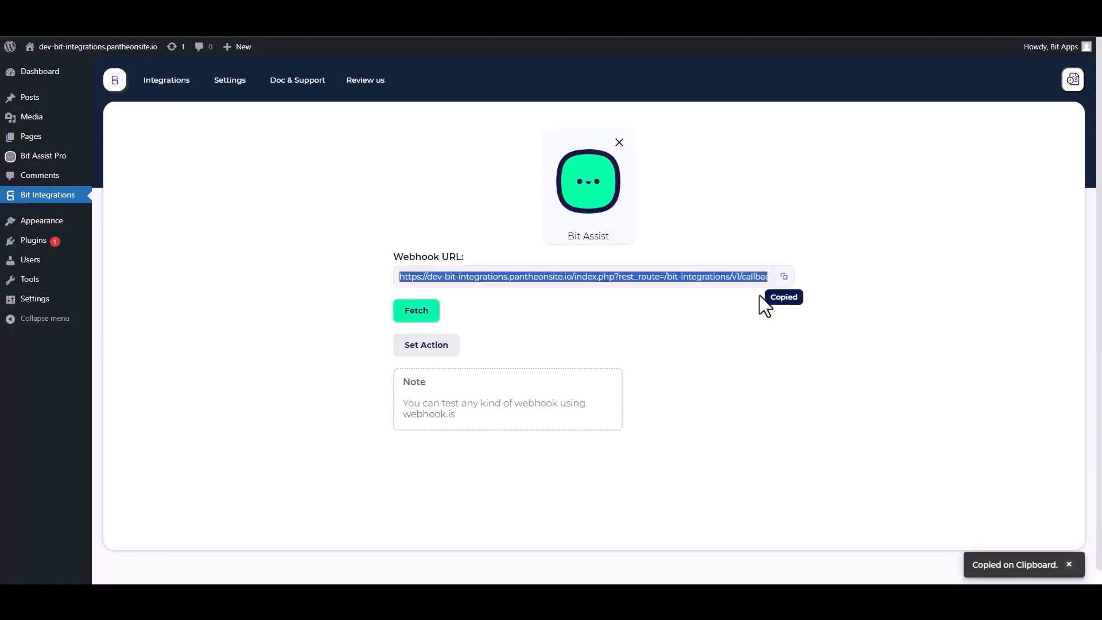
click(419, 313)
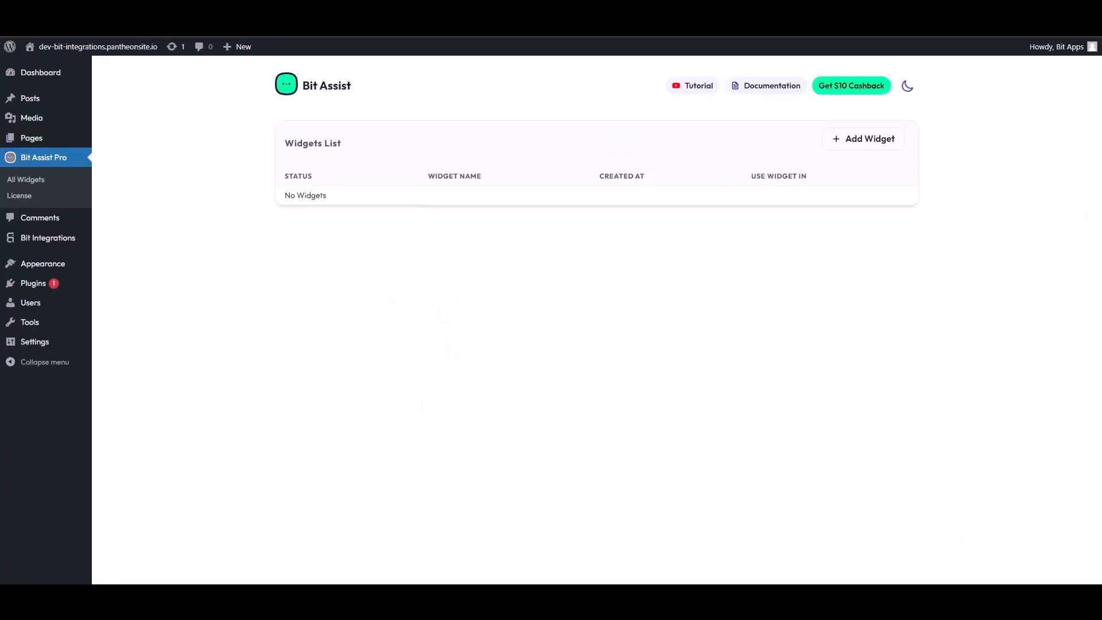
Create a new Bit Assist widget named 'Bit Integrations'.
click(868, 140)
triple_click(461, 329)
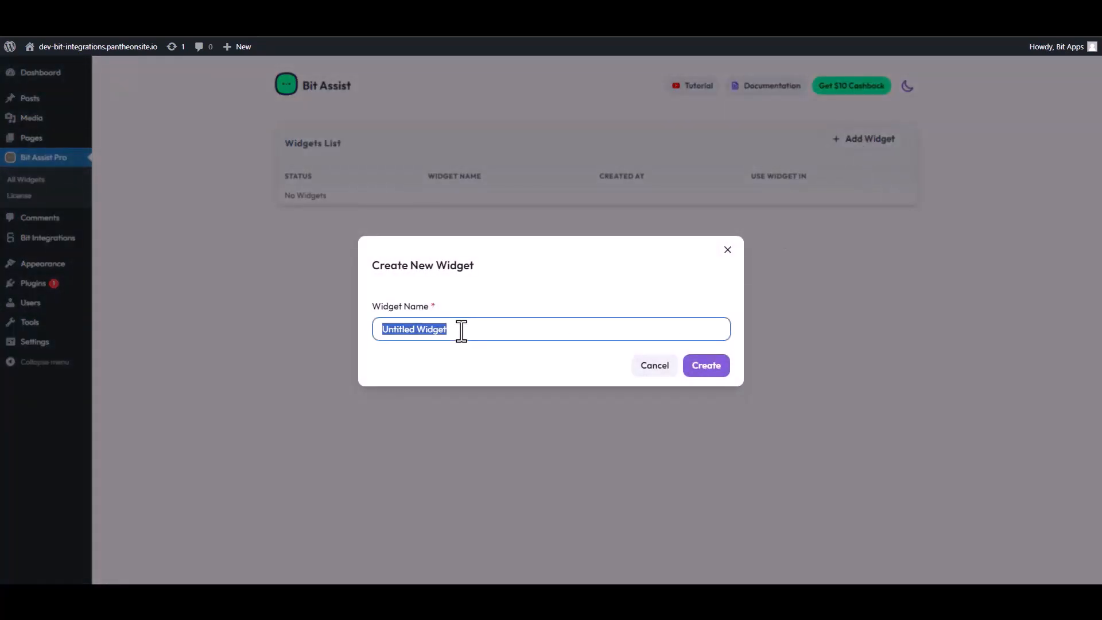
text(Bi)
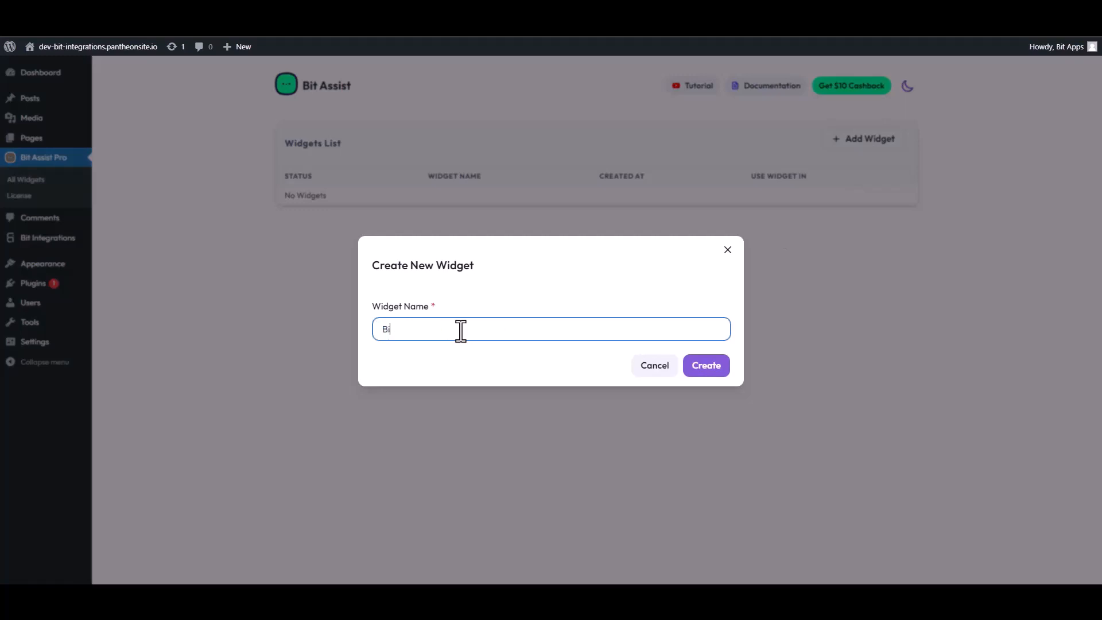
text(t Integrations)
click(717, 370)
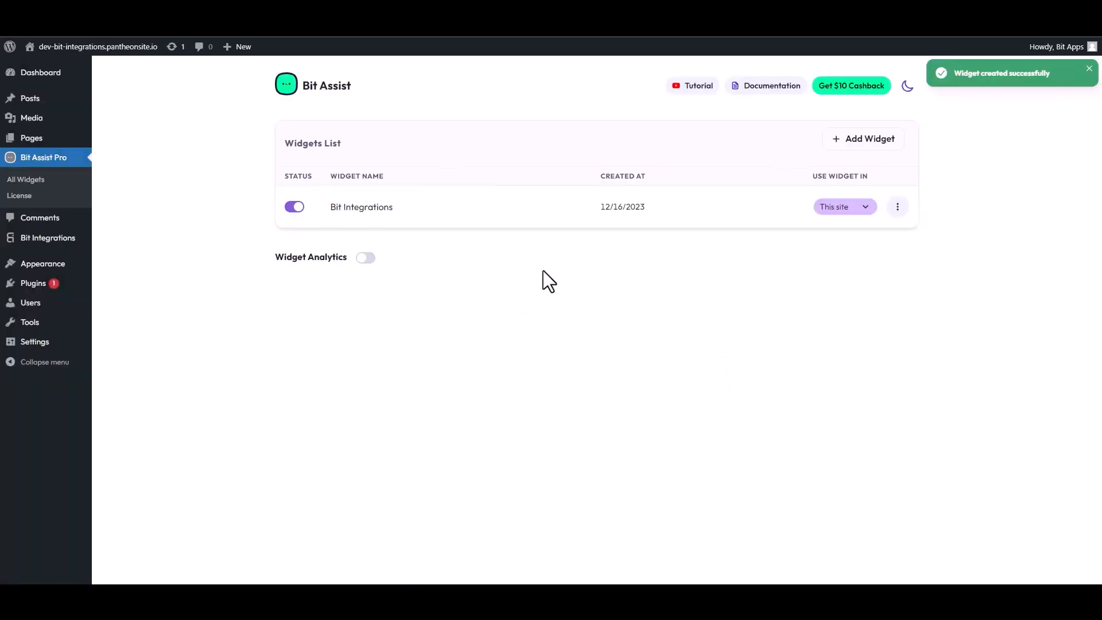
Edit the Bit Integrations widget and start adding a channel to it.
click(898, 208)
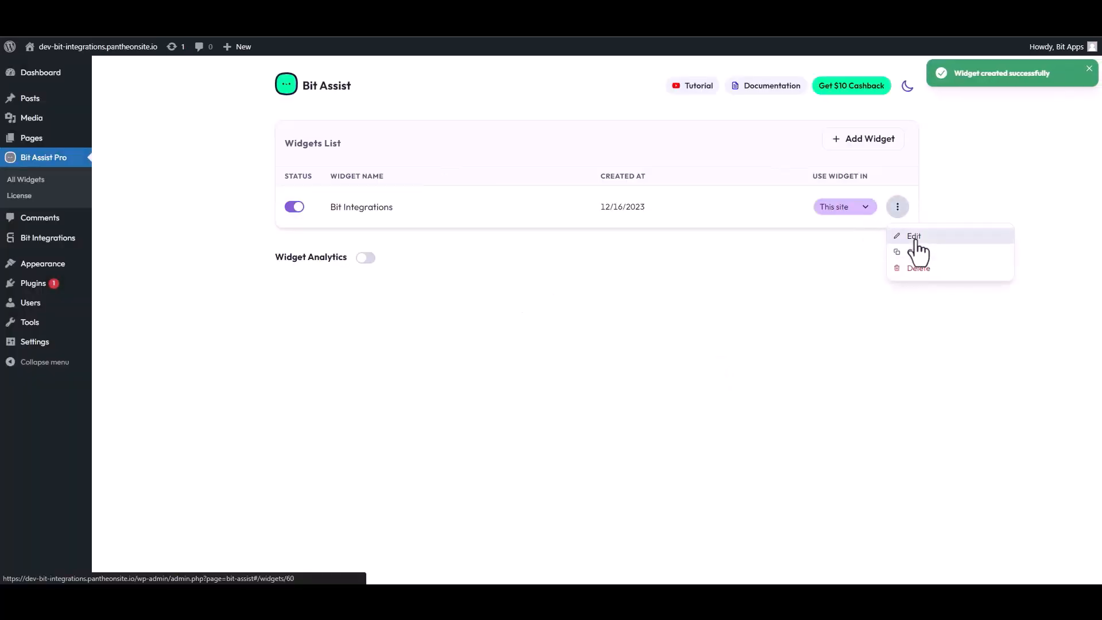
click(912, 236)
click(343, 190)
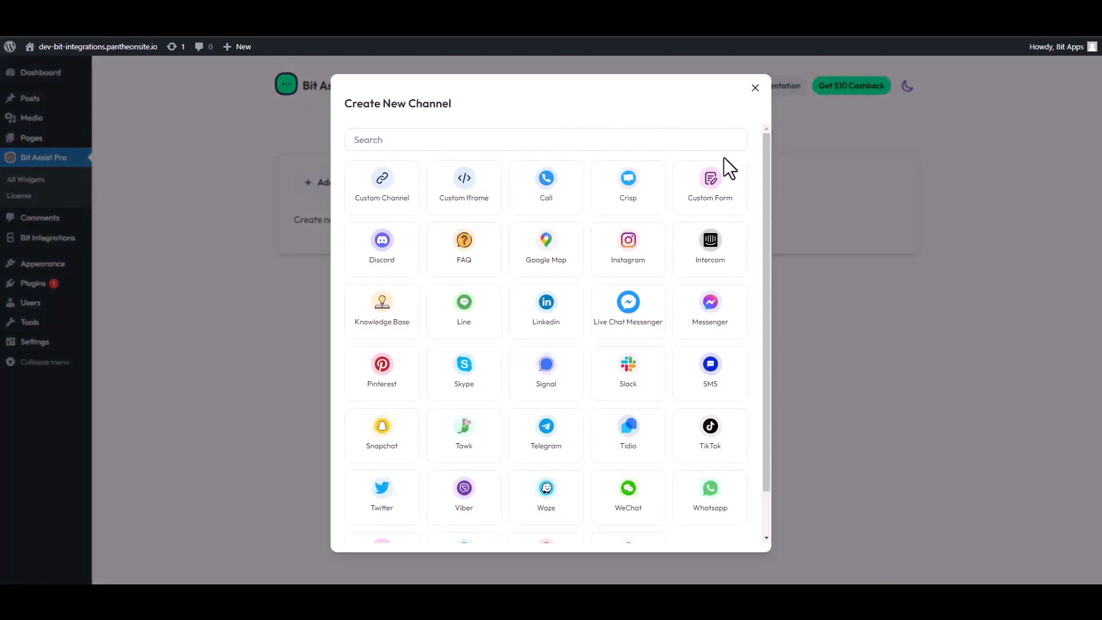
Add a Custom Form channel and retitle it Contact Form.
click(717, 189)
click(721, 103)
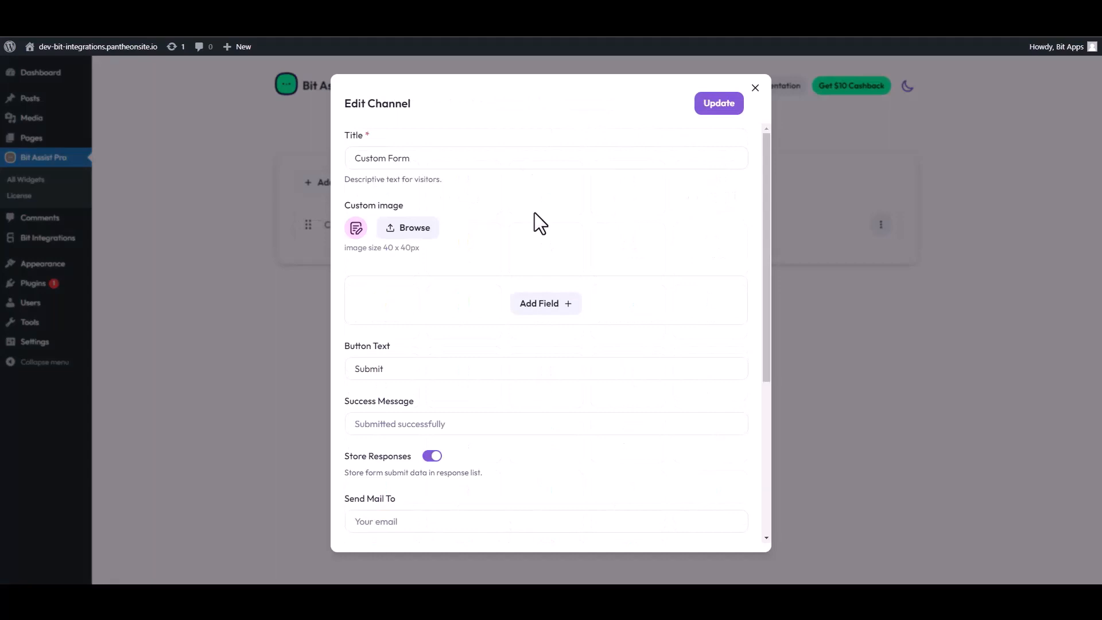
triple_click(411, 164)
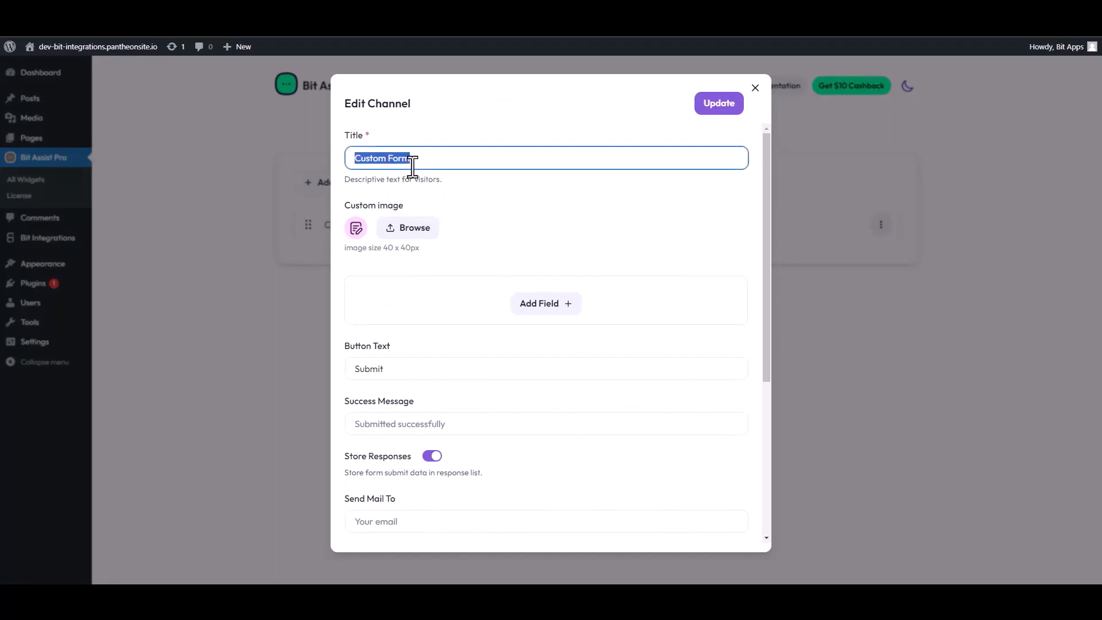
text(Co)
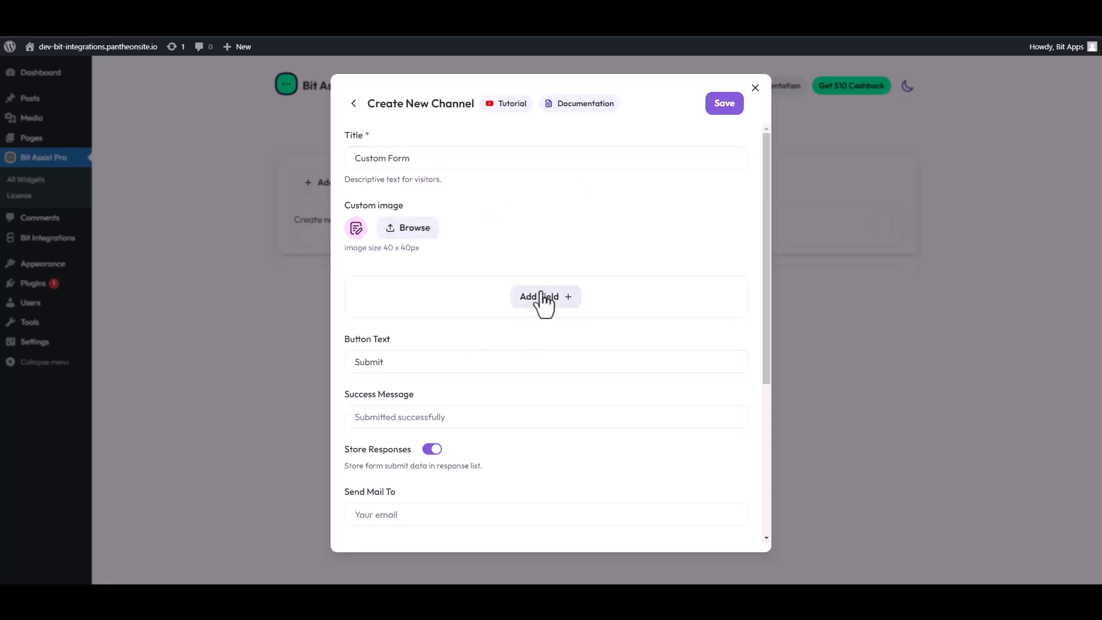
Add Text, Text, Email and Number fields to the custom form.
click(542, 298)
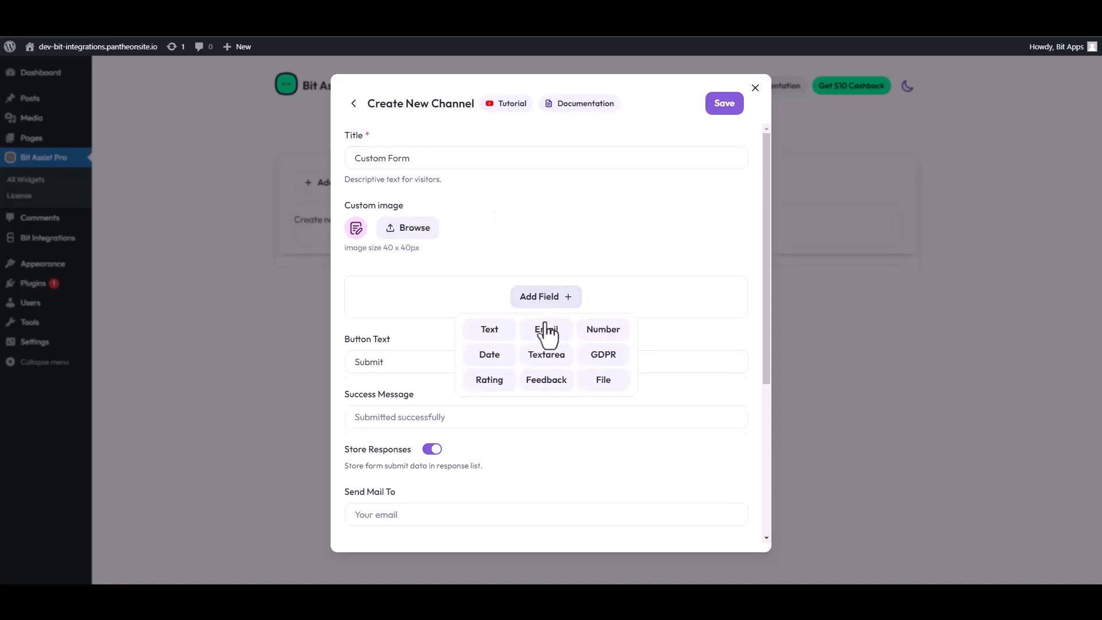
click(487, 328)
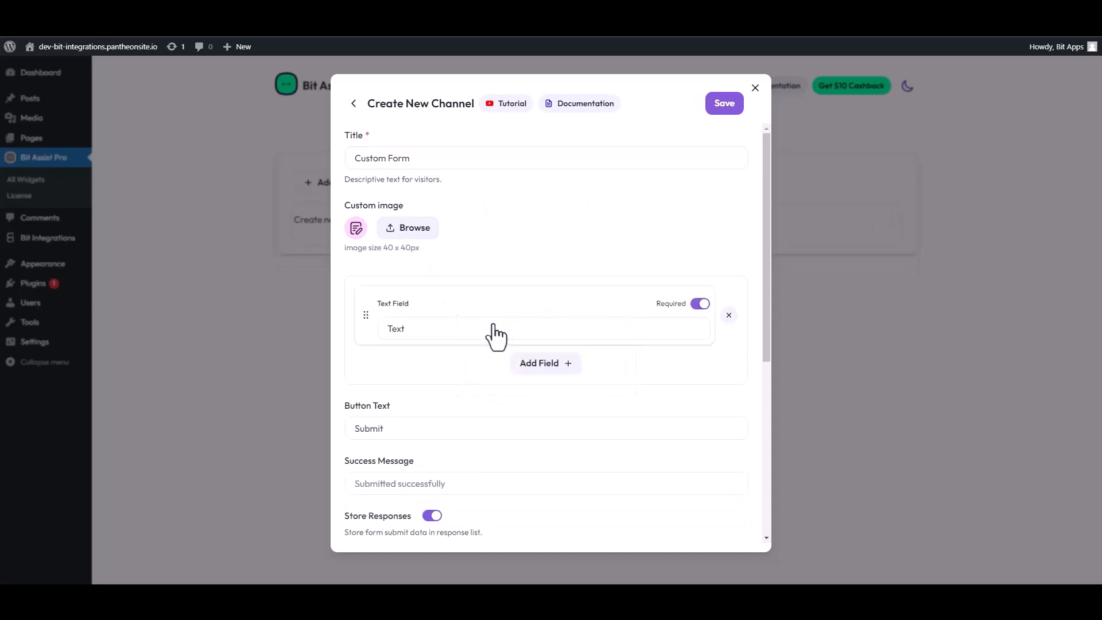
click(519, 365)
click(489, 396)
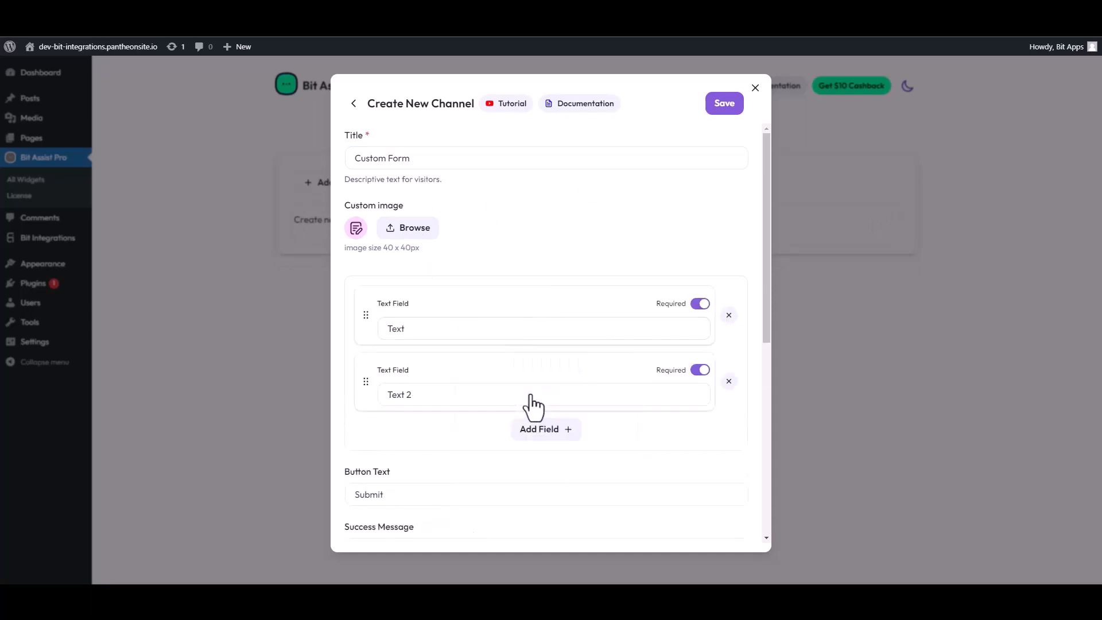
click(544, 434)
click(545, 464)
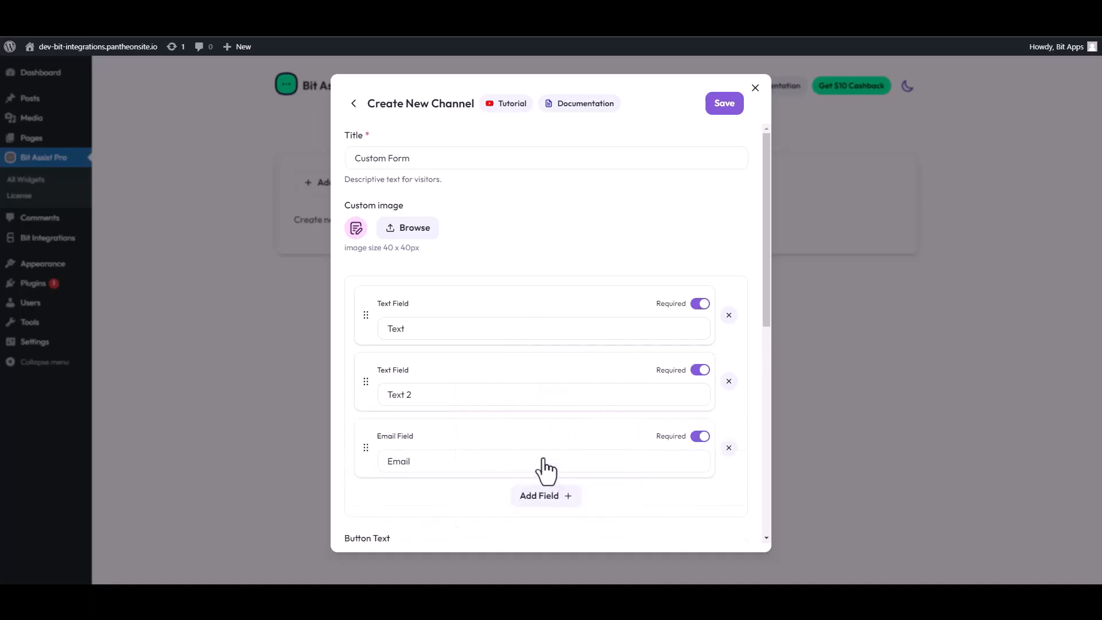
click(548, 498)
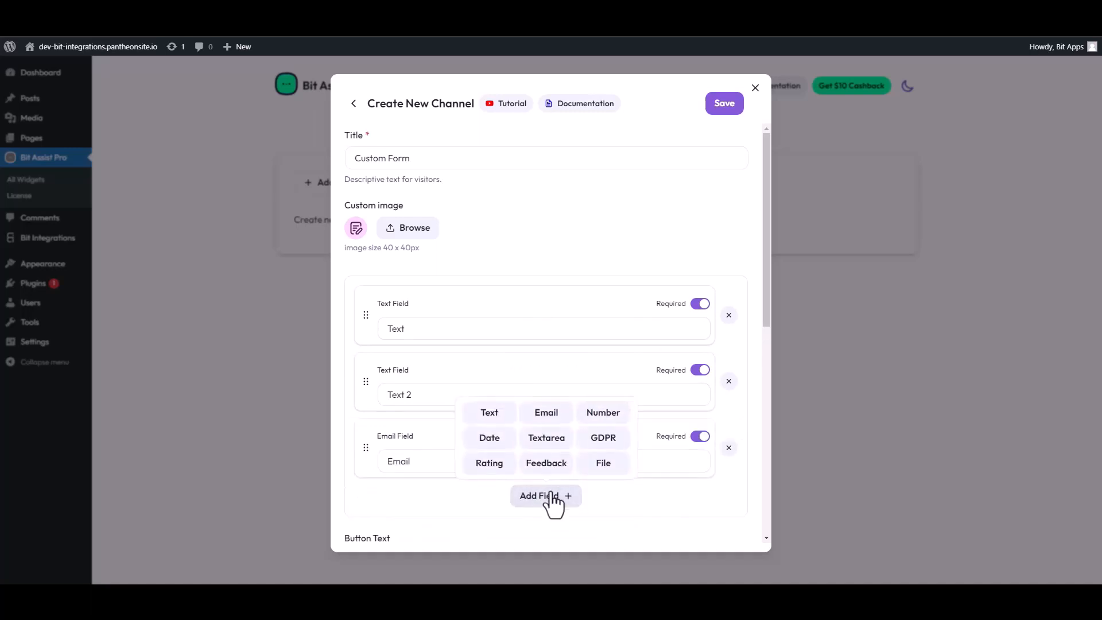
click(600, 414)
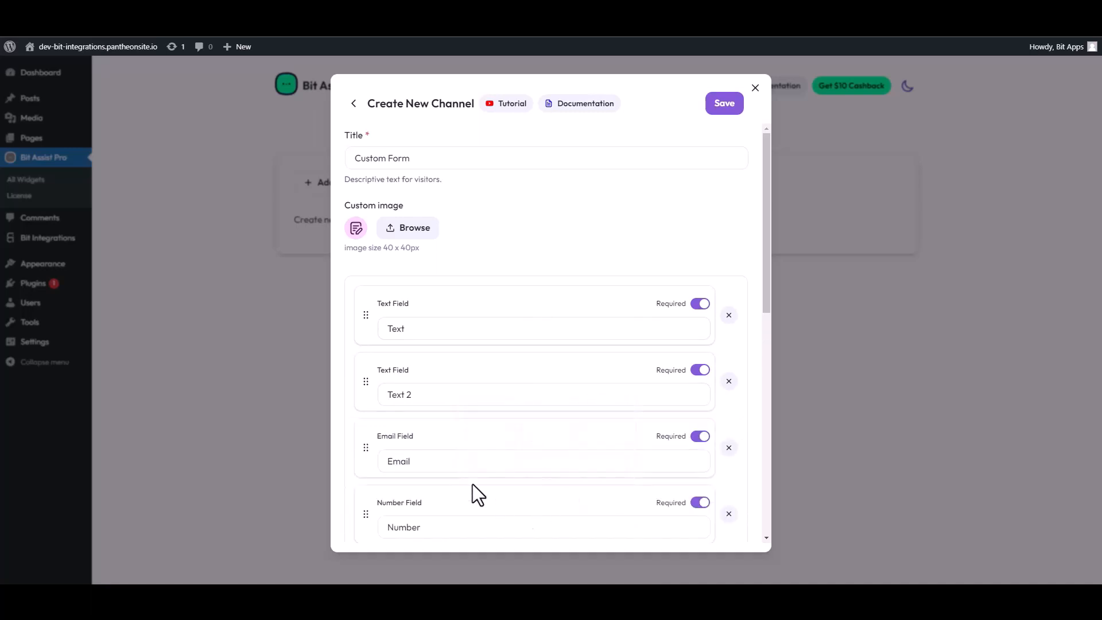
Relabel the two text fields 'First Name' and 'Last Name'.
click(473, 328)
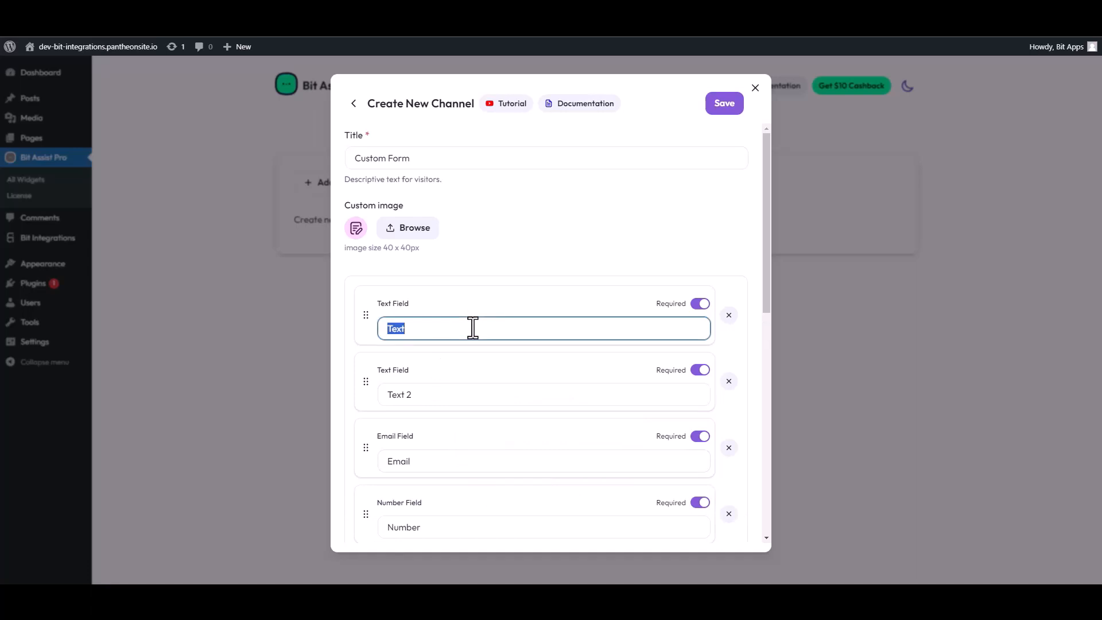
text(First Name)
click(376, 396)
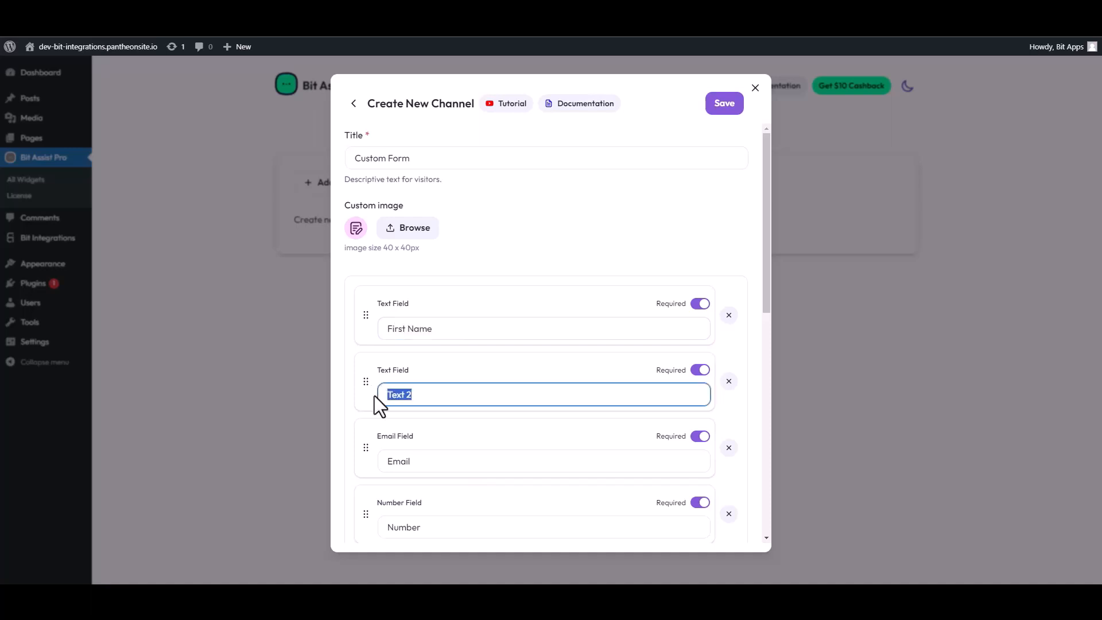
text(Last Name)
Paste the Bit Integrations webhook URL into the channel's Webhook URL, save, and view the site.
scroll(442, 418, down, 4)
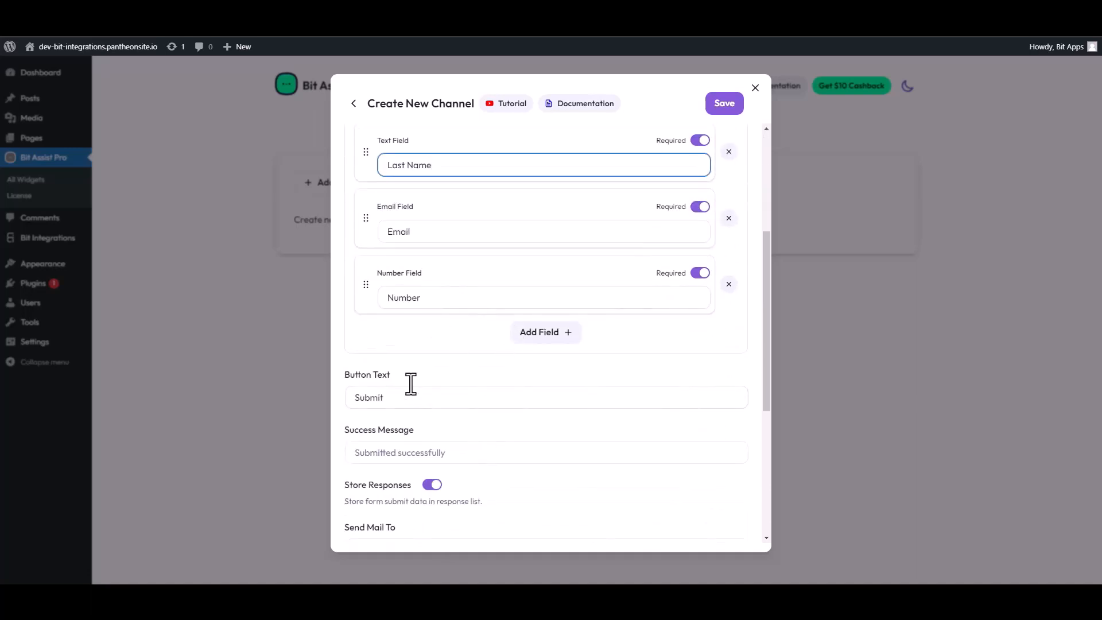
scroll(411, 384, down, 4)
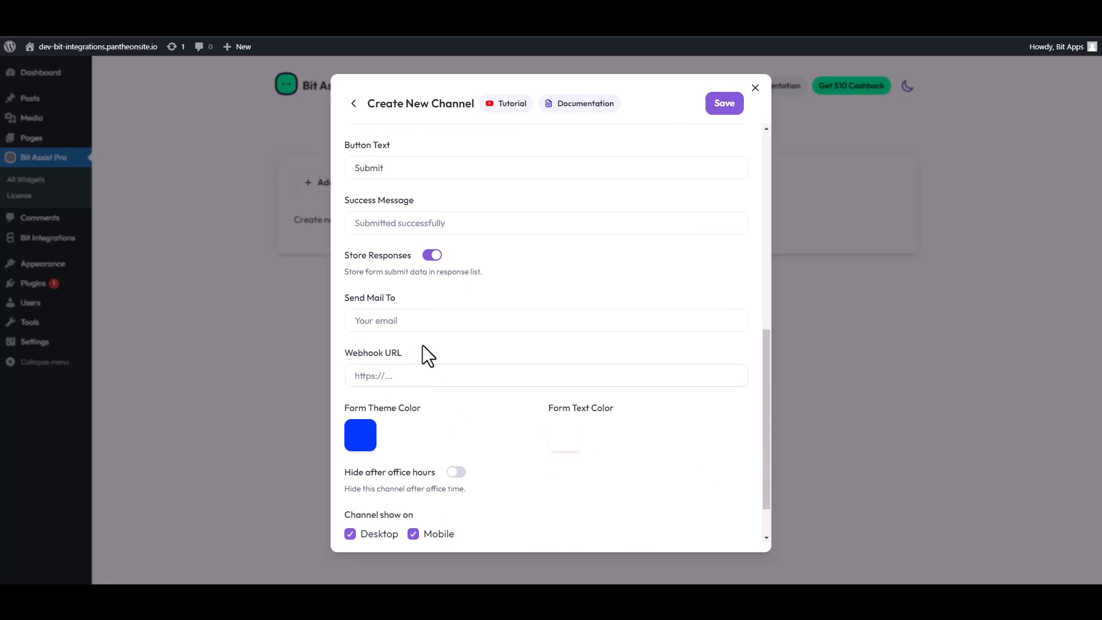
scroll(419, 335, down, 1)
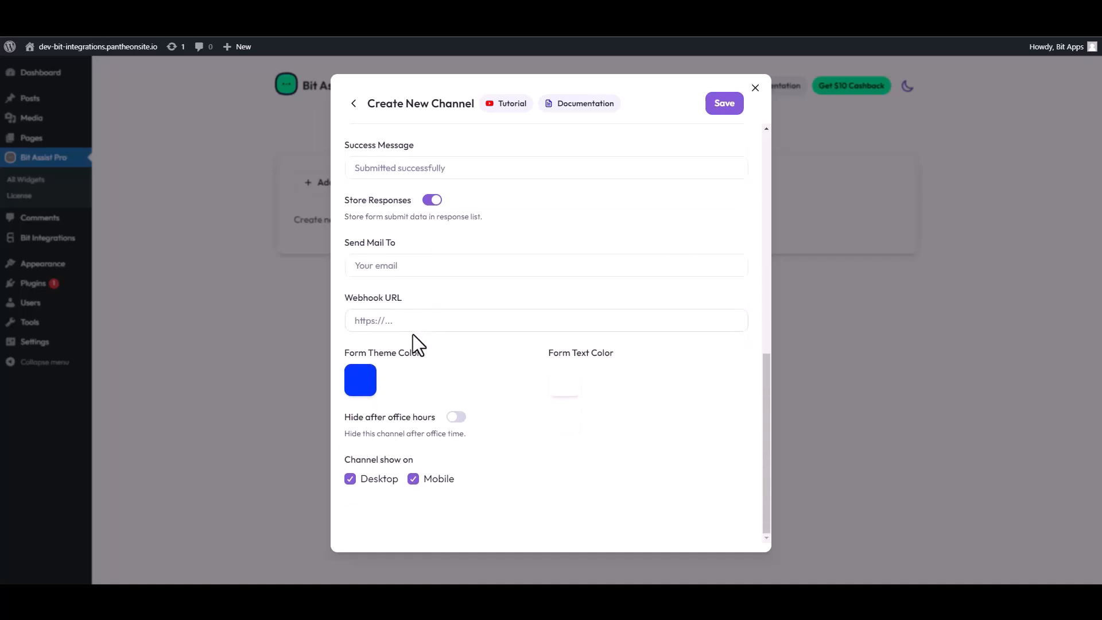
click(397, 322)
key(ctrl+v)
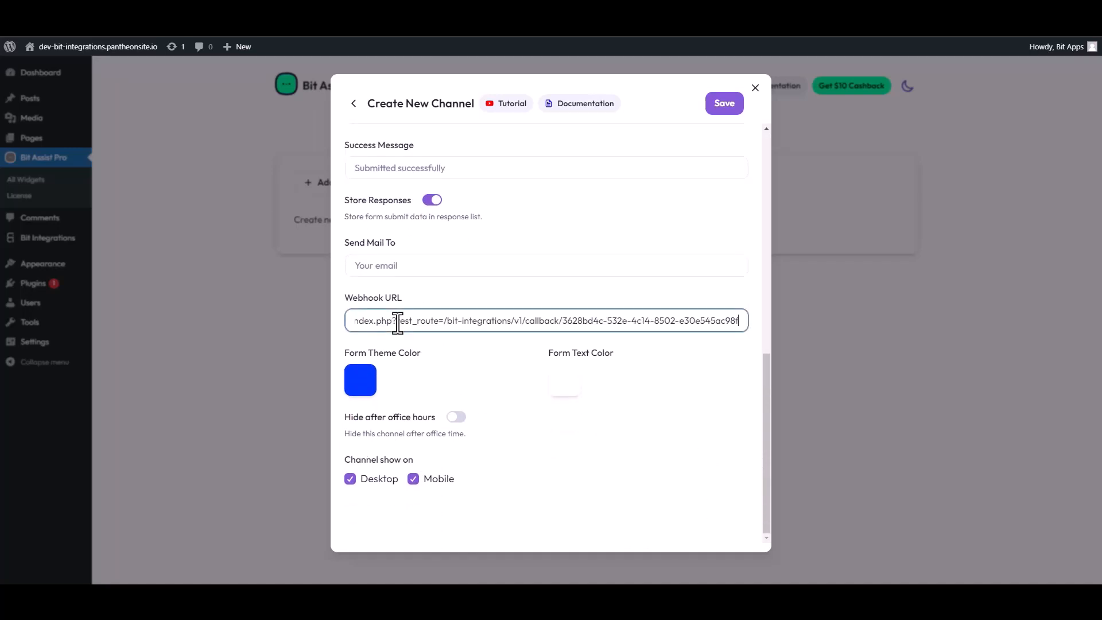
click(725, 105)
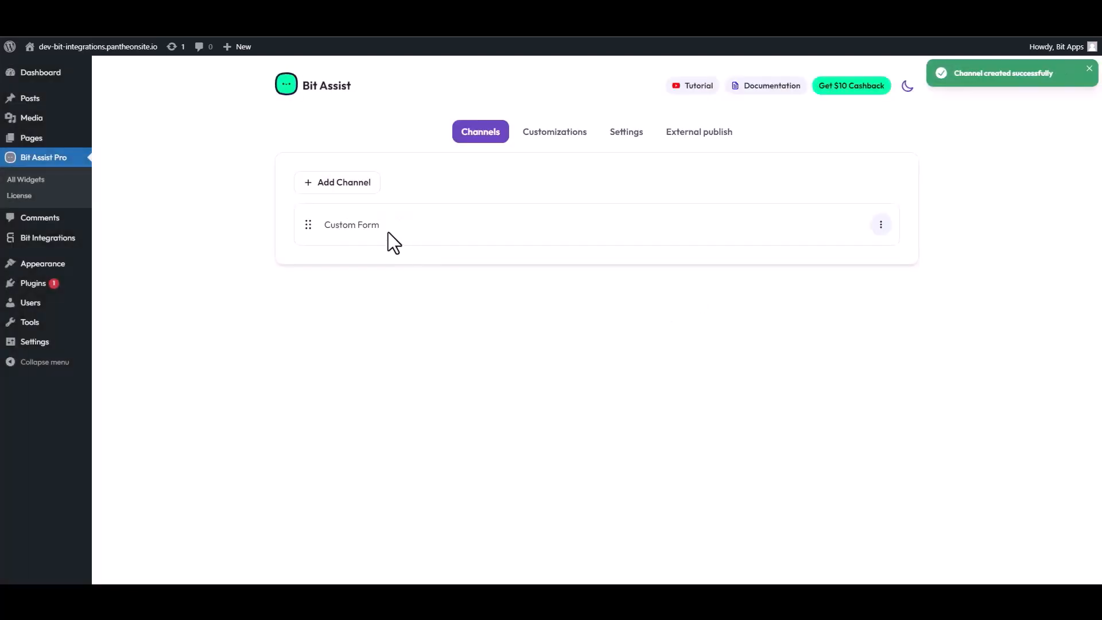
click(98, 46)
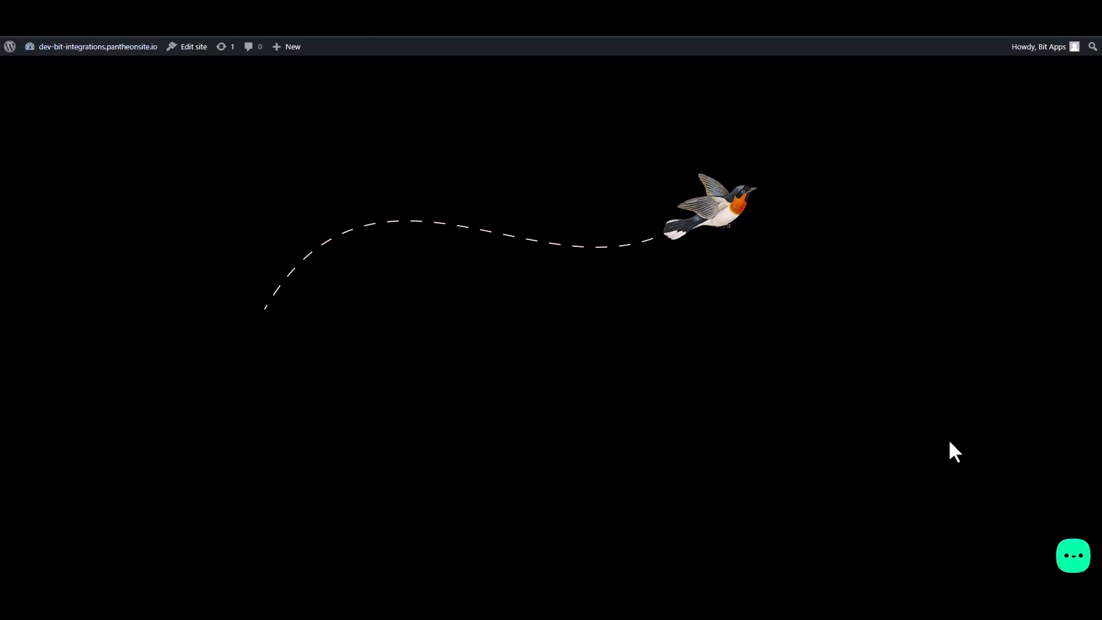
Open the widget's Contact Form and enter test first and last names.
click(1073, 556)
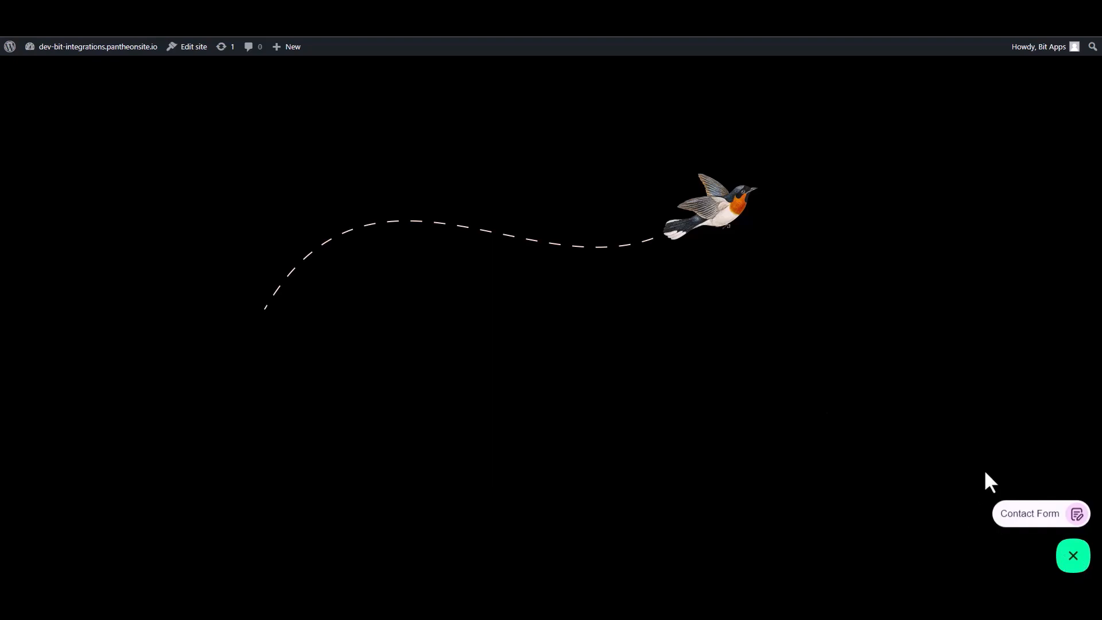
click(1029, 516)
click(959, 390)
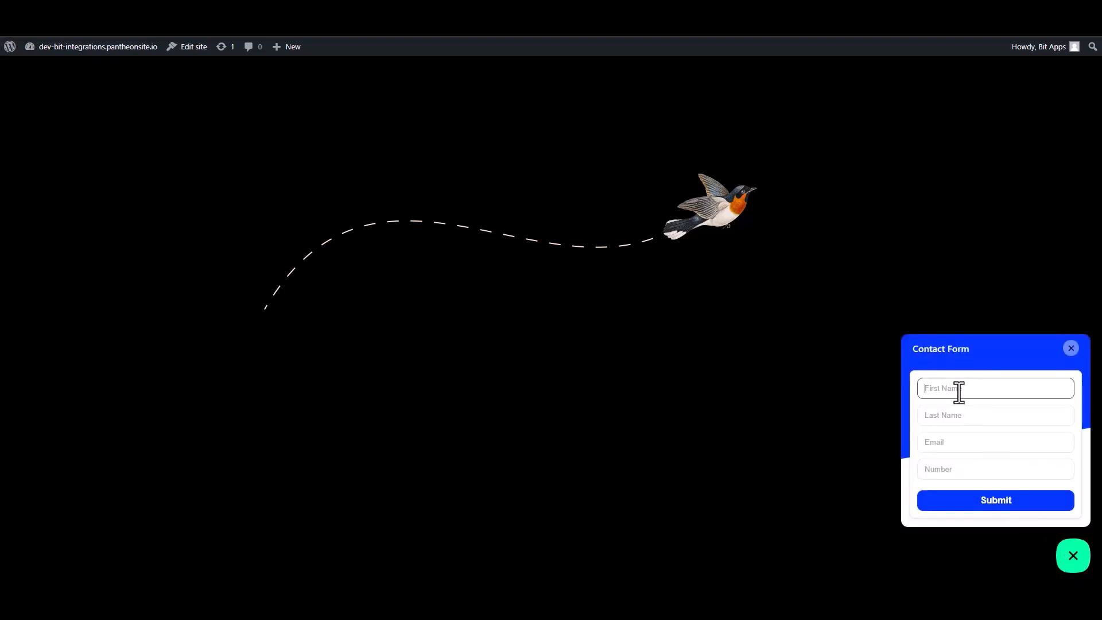
text(Name)
double_click(959, 391)
click(960, 391)
click(939, 417)
text(N)
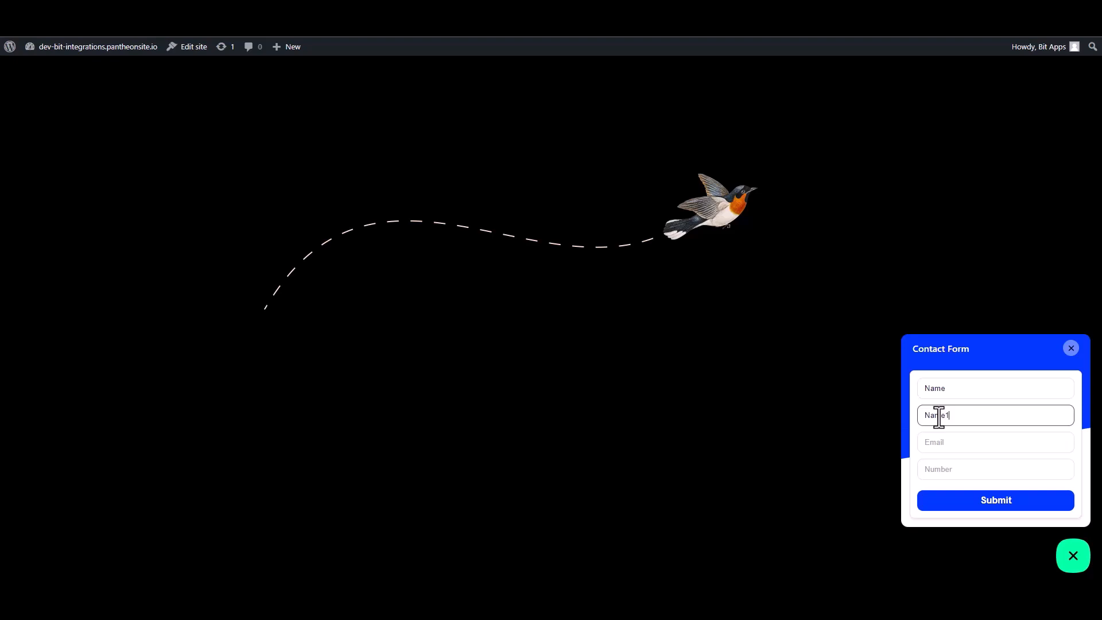
Enter a test email address and a number of zeros, then submit the form.
click(949, 447)
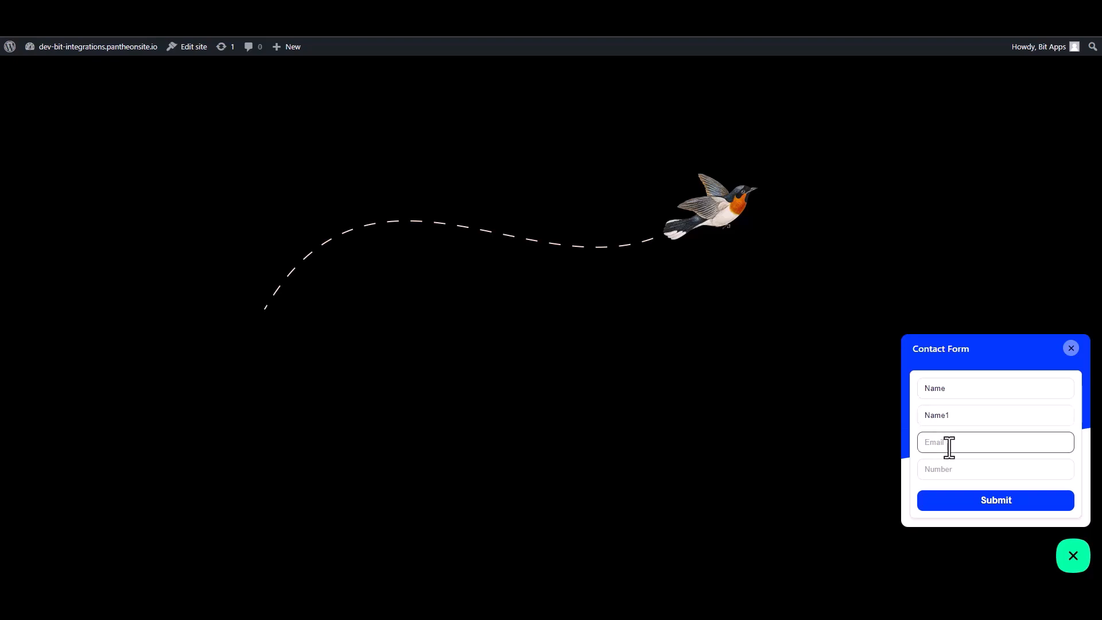
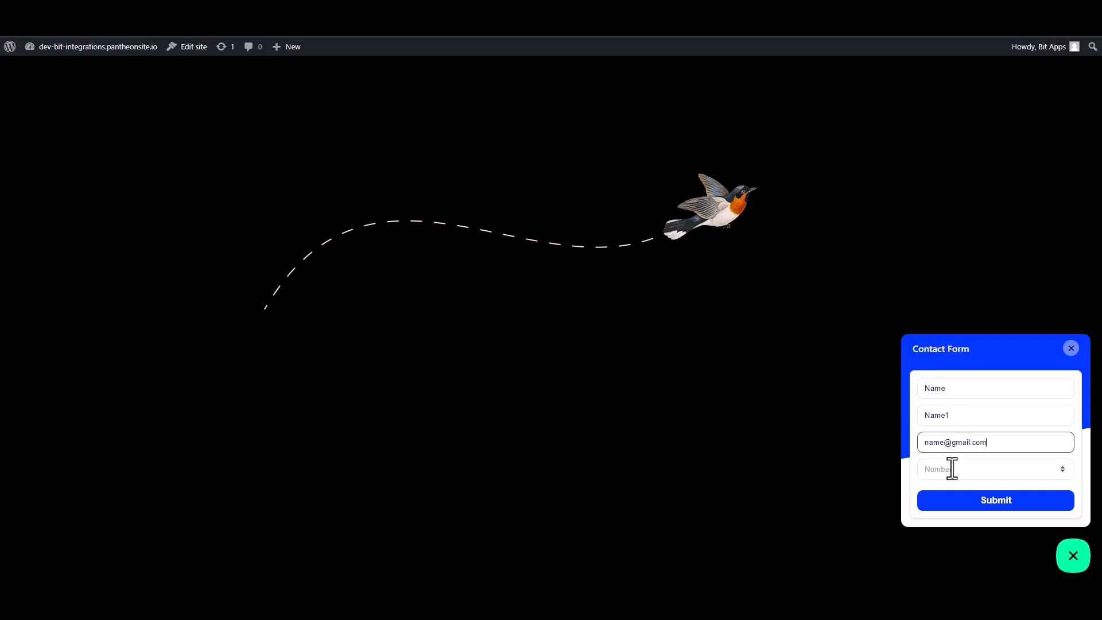
click(985, 476)
text(0000000)
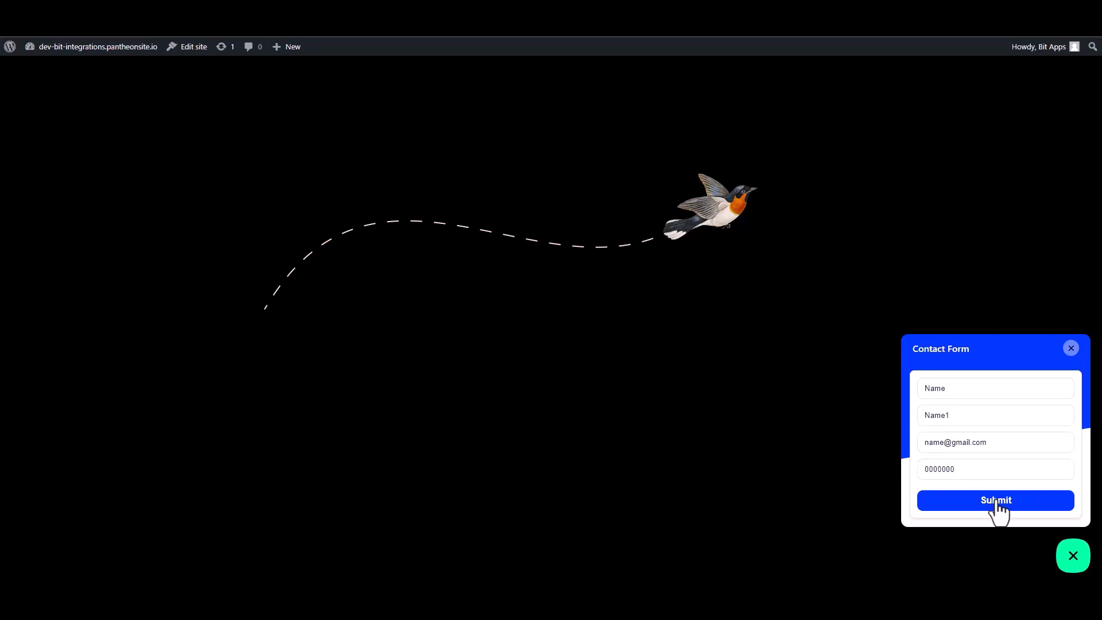
click(997, 501)
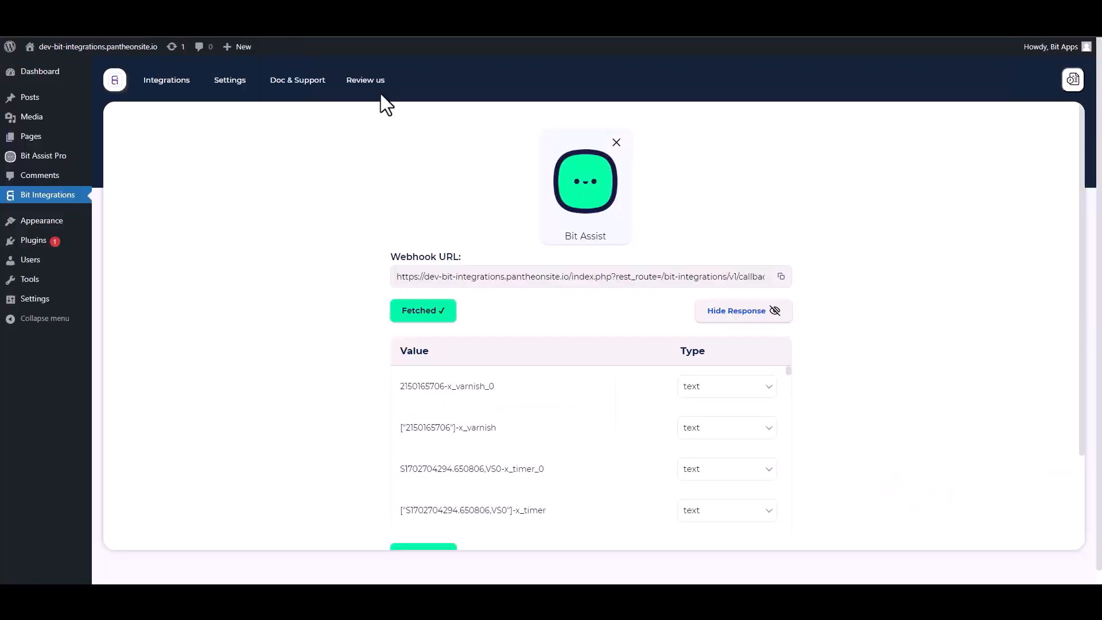
Set Zoom as the flow's action by searching the actions for 'zoom'.
scroll(509, 378, down, 10)
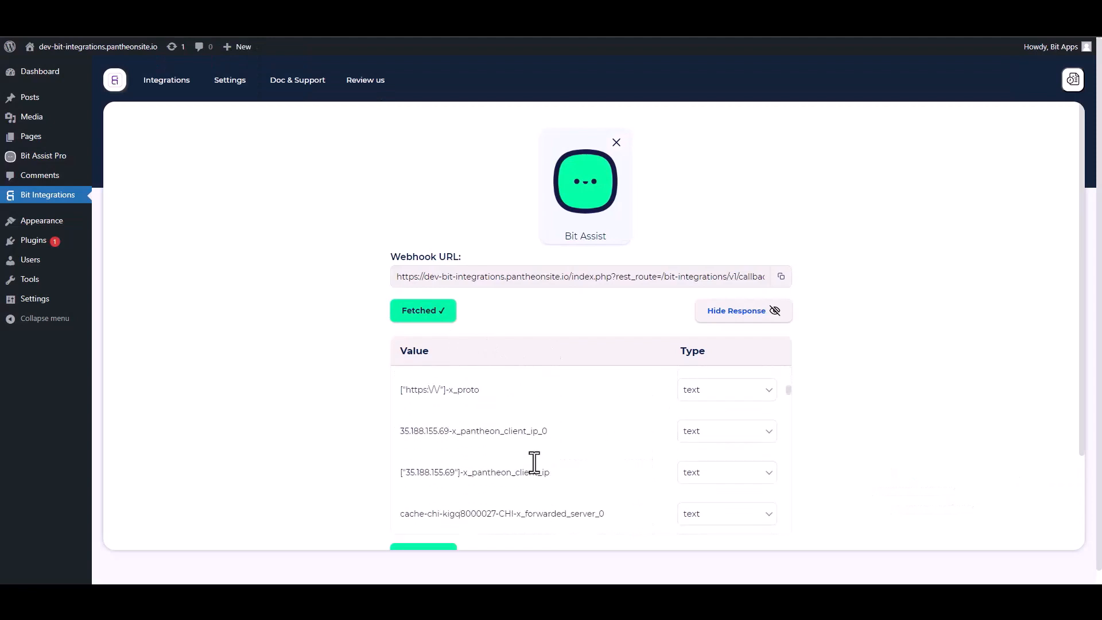
scroll(910, 390, down, 1)
scroll(911, 390, down, 2)
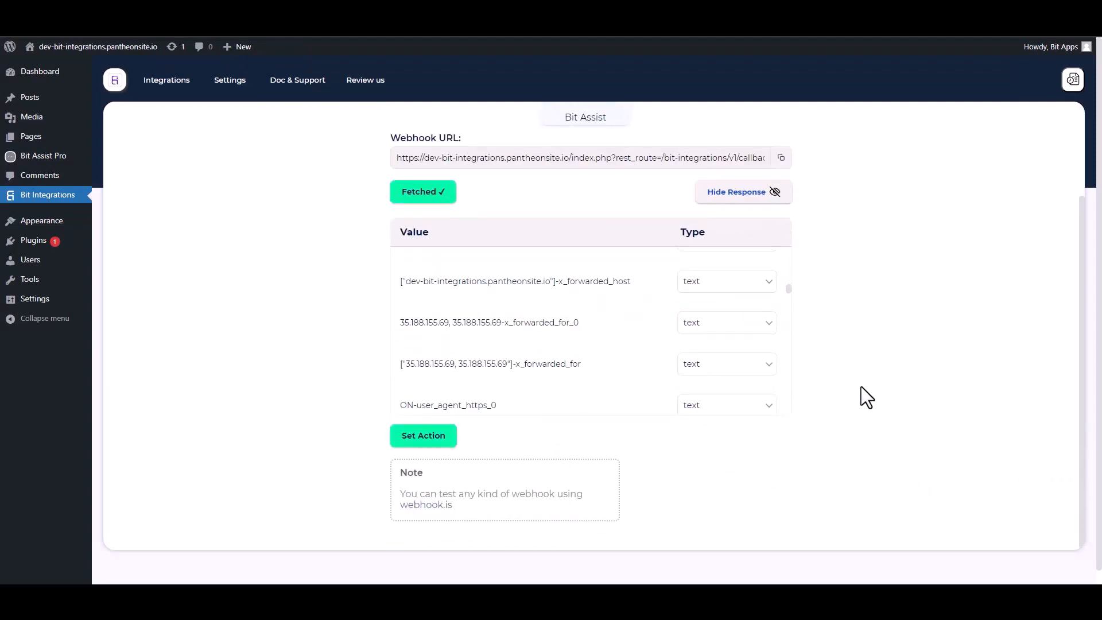
scroll(861, 387, down, 1)
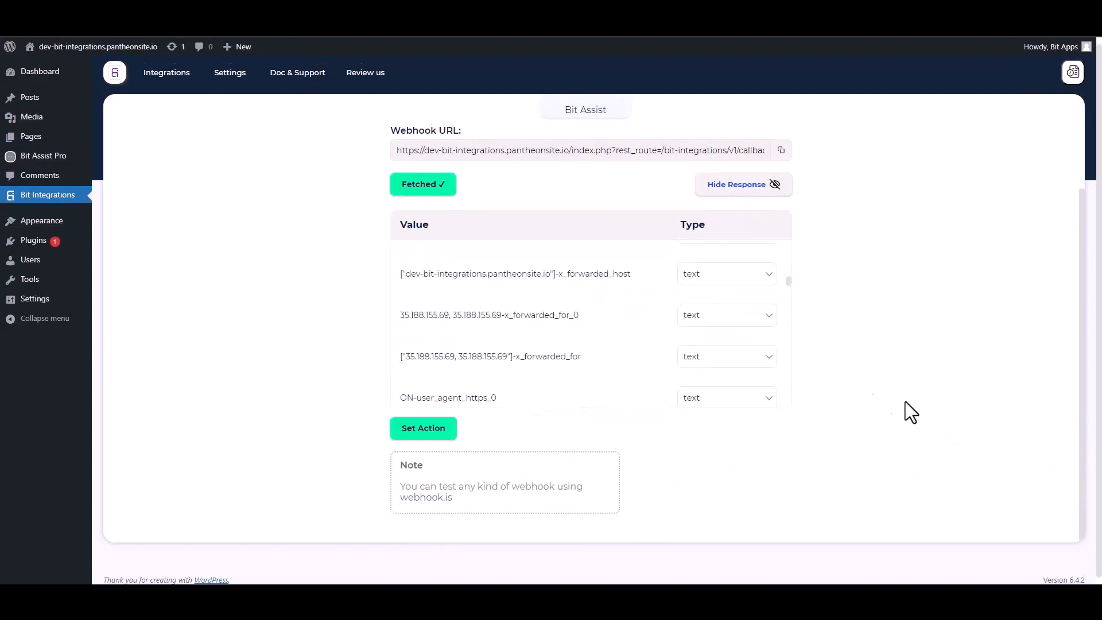
click(430, 426)
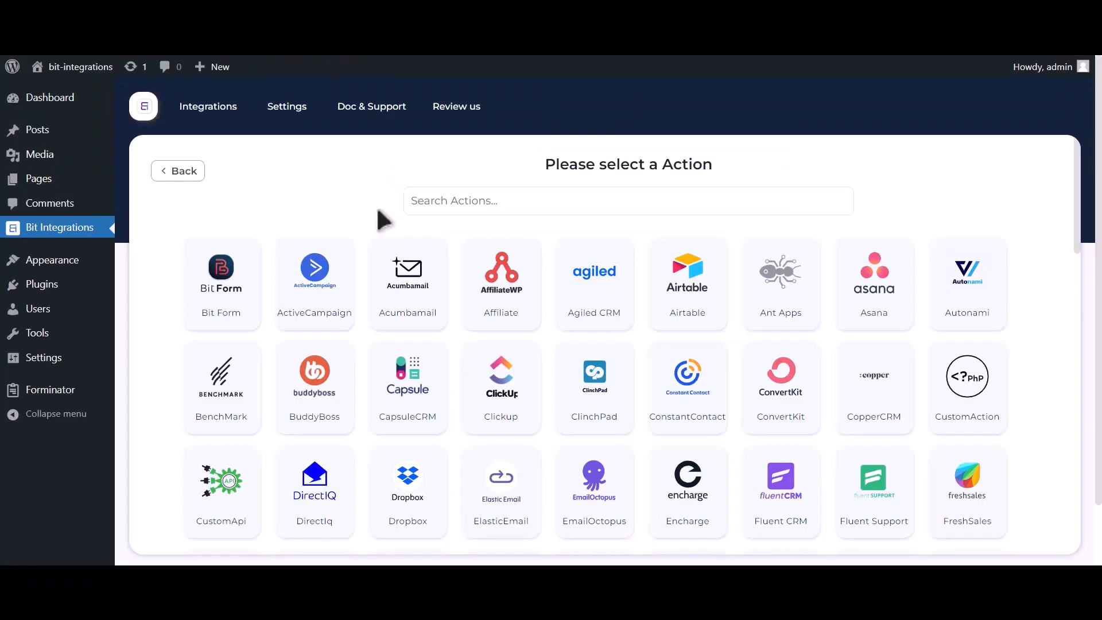
click(539, 210)
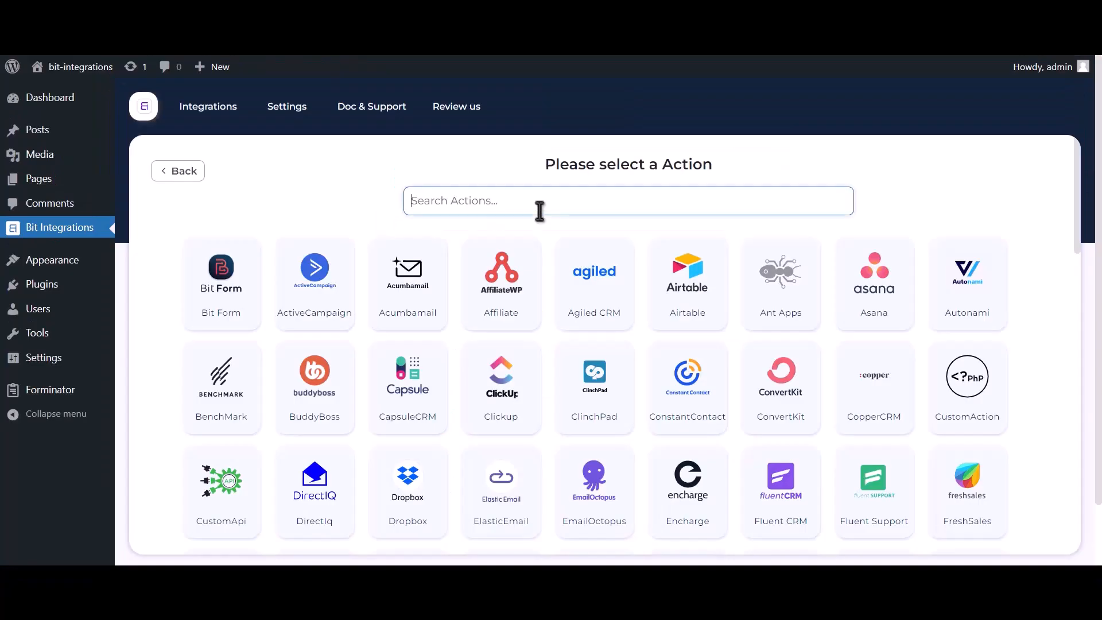
text(zoom)
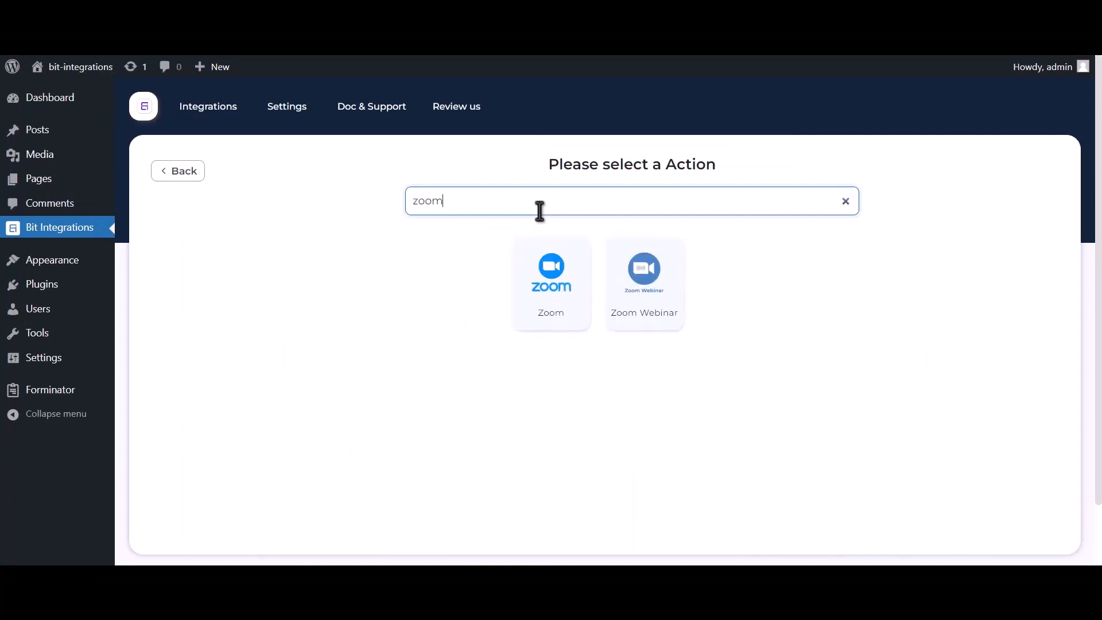
click(554, 318)
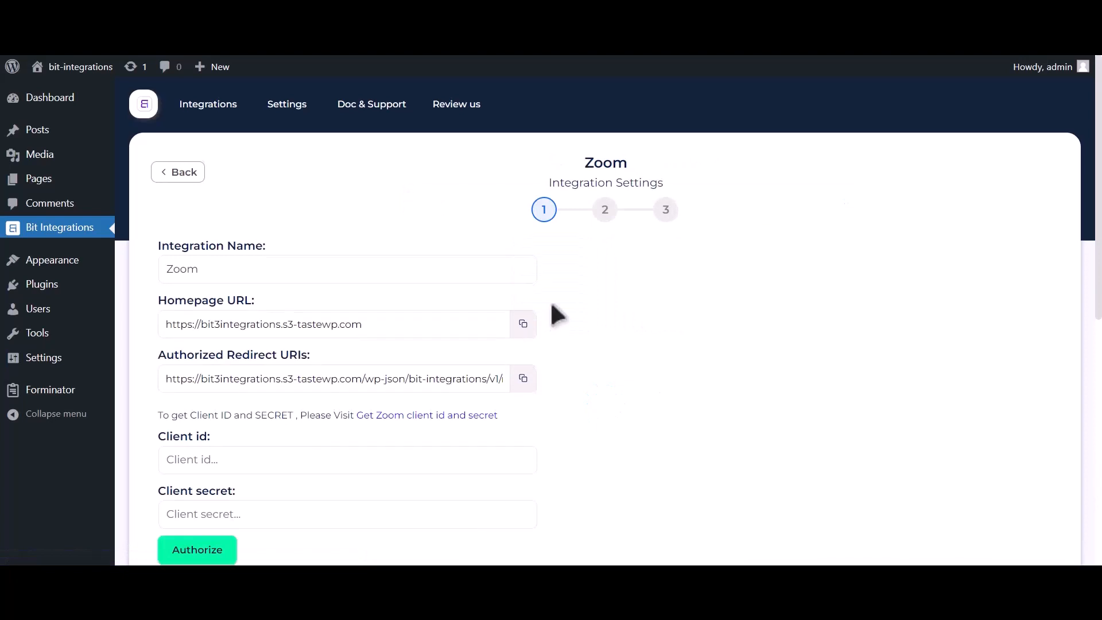
Follow the credentials note to Zoom's page for creating client credentials.
scroll(549, 313, down, 2)
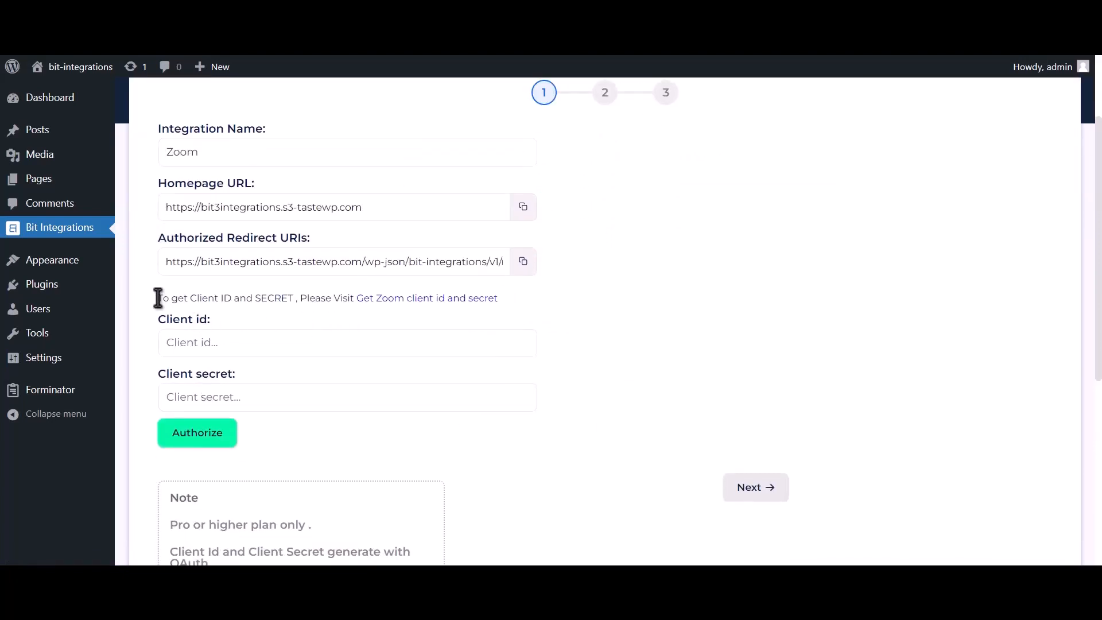
drag(157, 297, 355, 297)
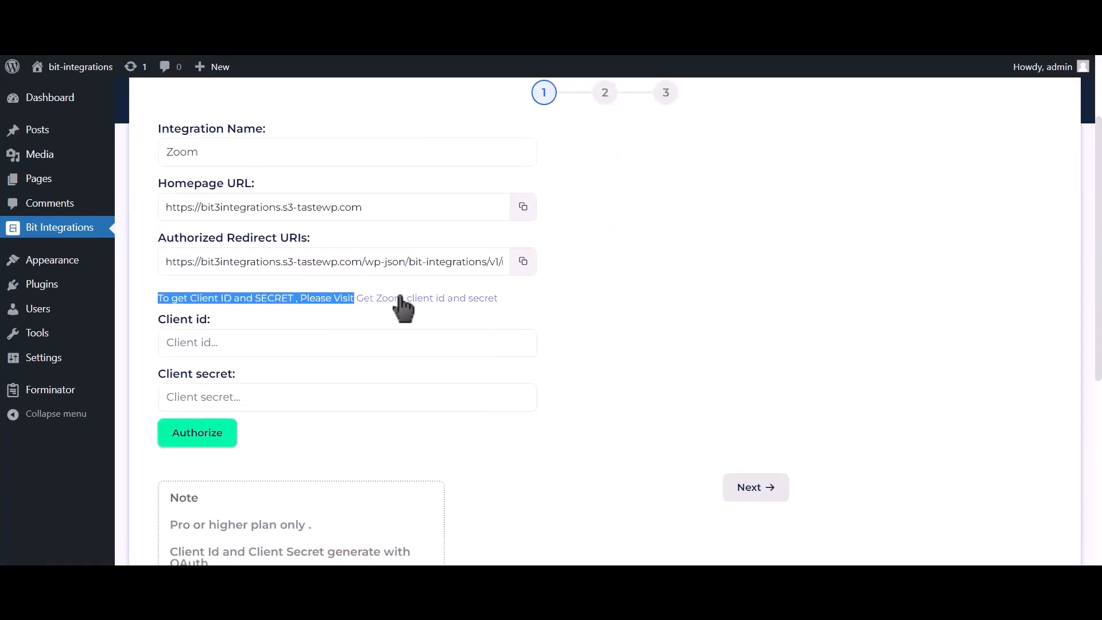
click(457, 299)
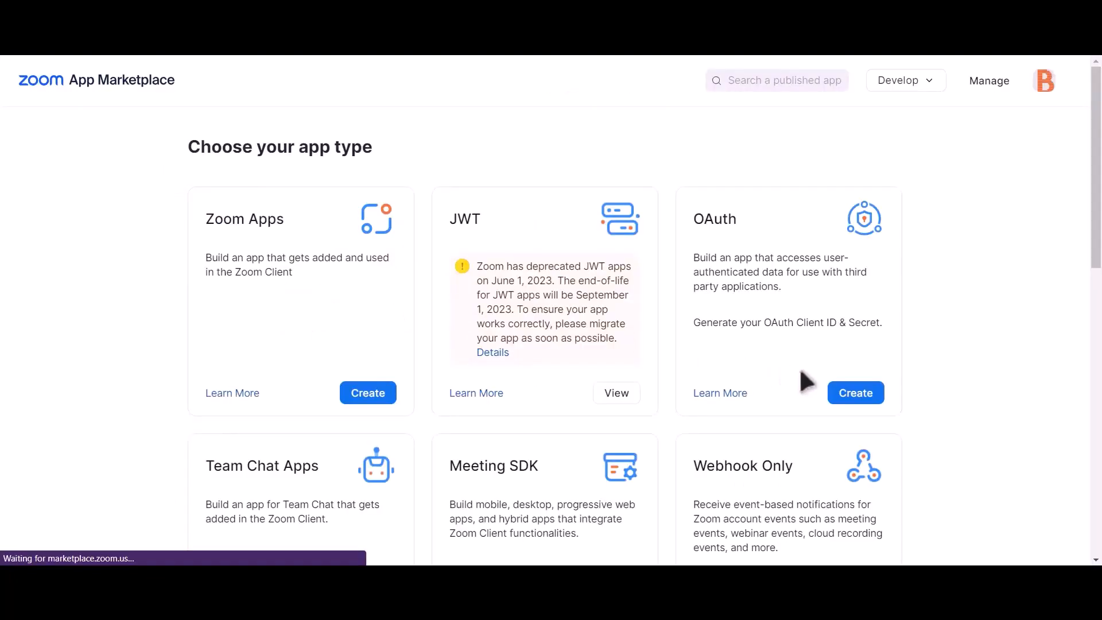
Create an unpublished account-level OAuth app named 'Bit integrations'.
click(866, 400)
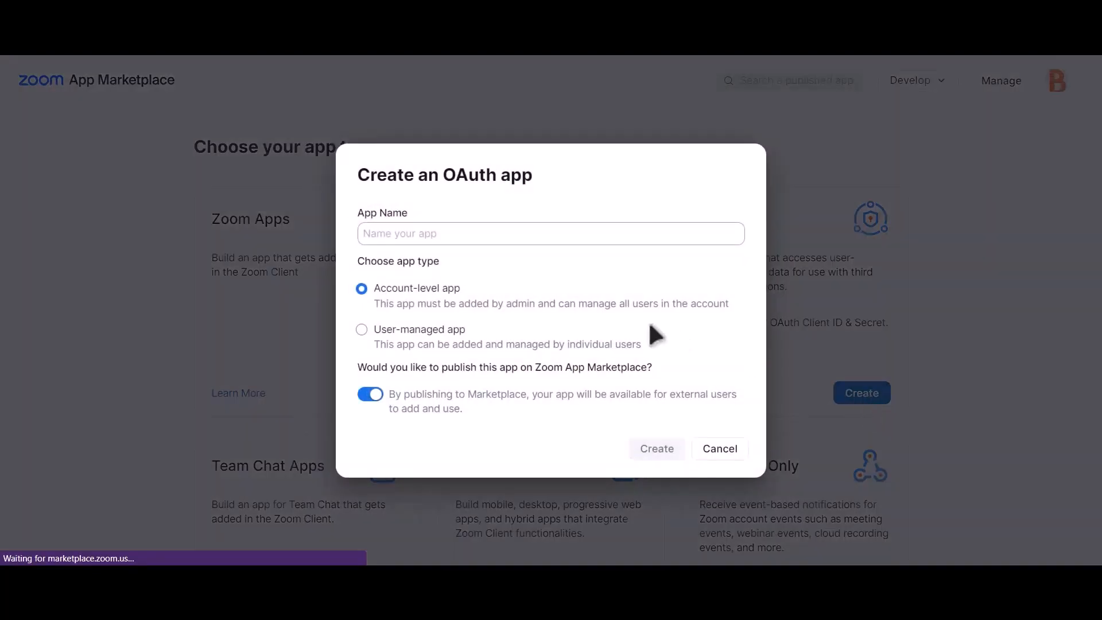
click(370, 394)
click(524, 234)
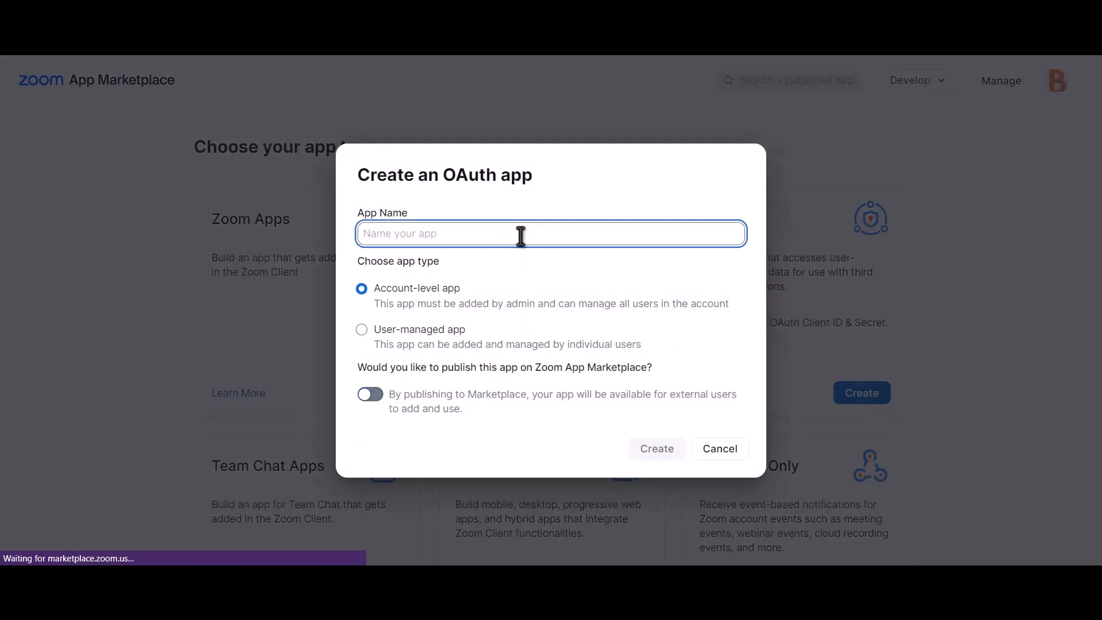
text(Bit)
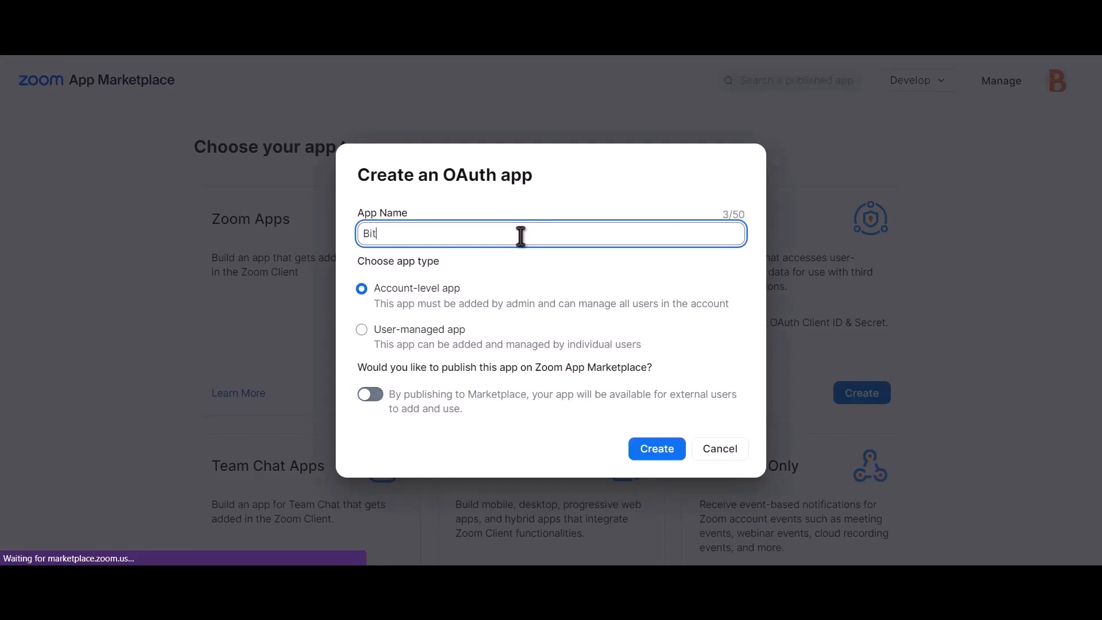
text( integrations)
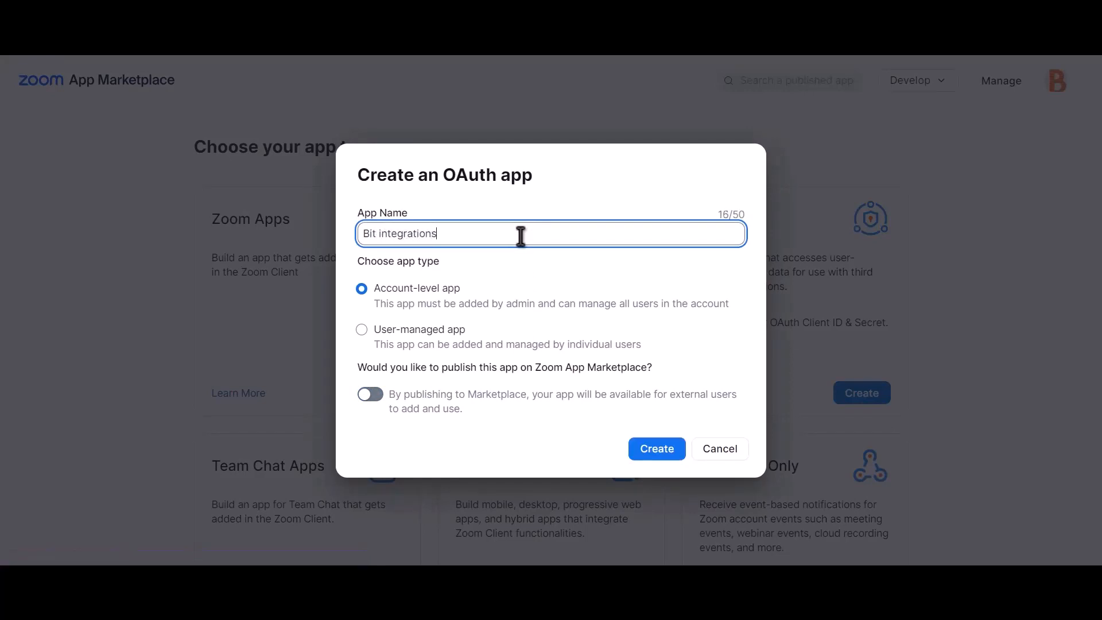
click(660, 458)
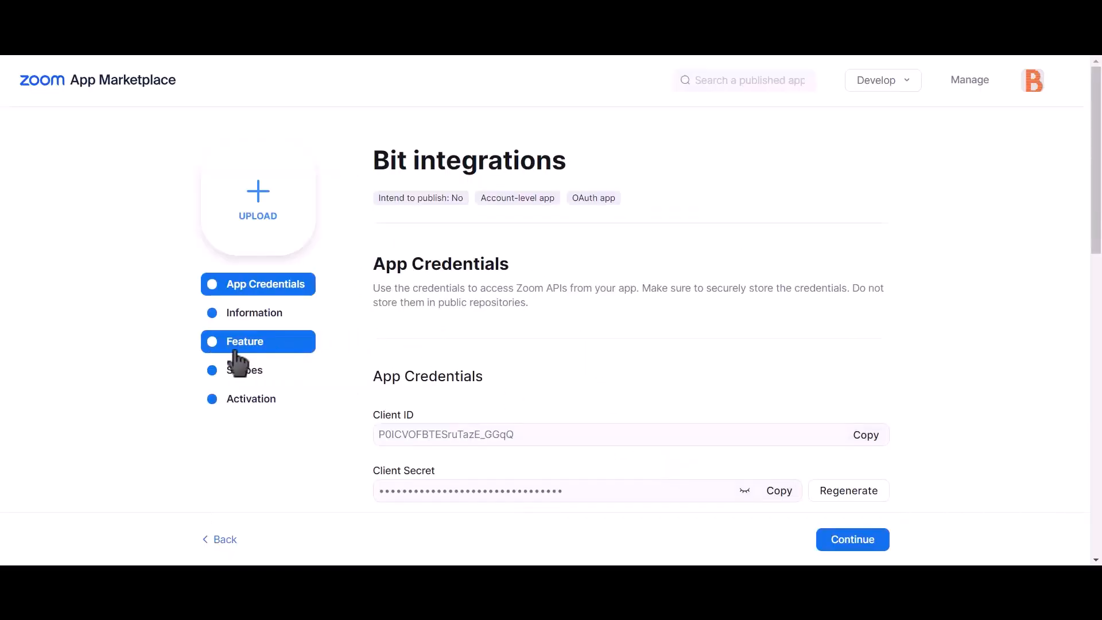
Add the sub account, view all and manage all user meetings scopes to the app.
click(253, 378)
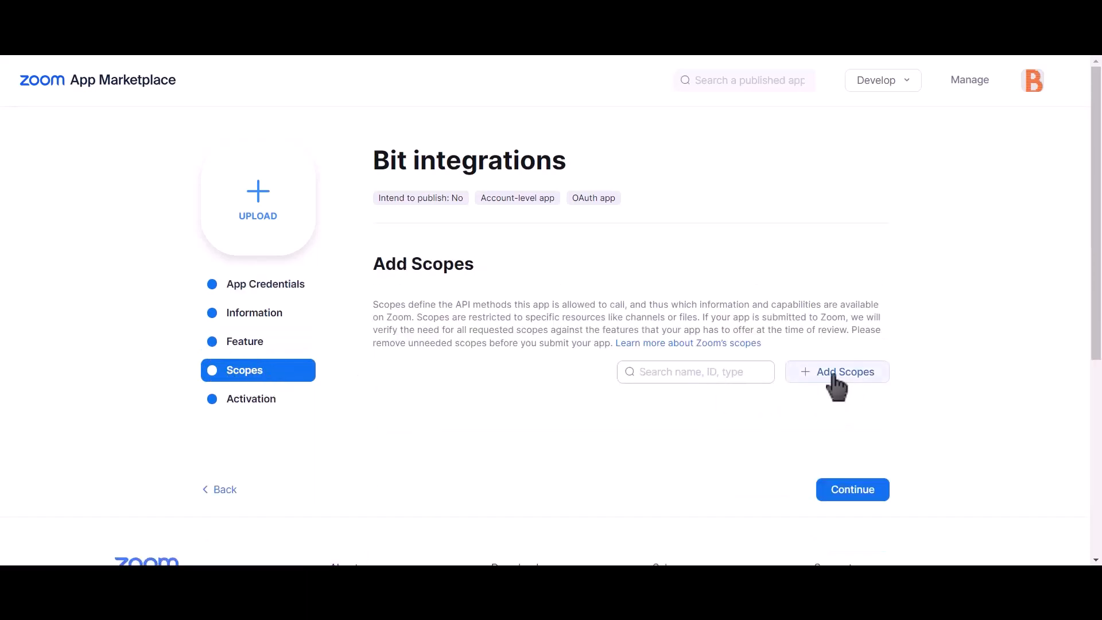
click(858, 377)
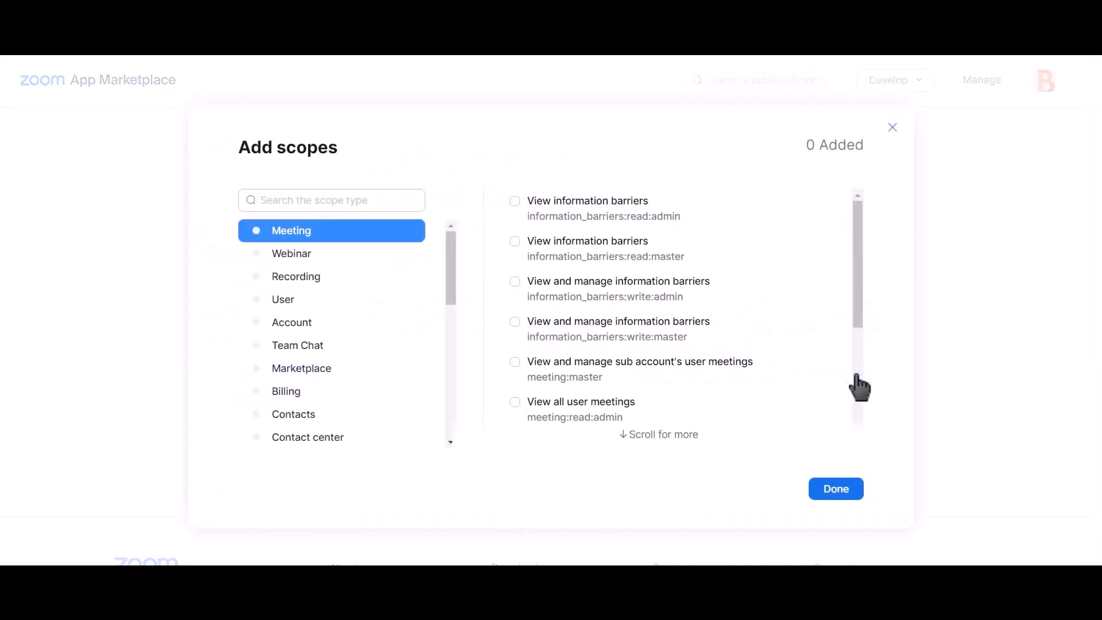
click(516, 363)
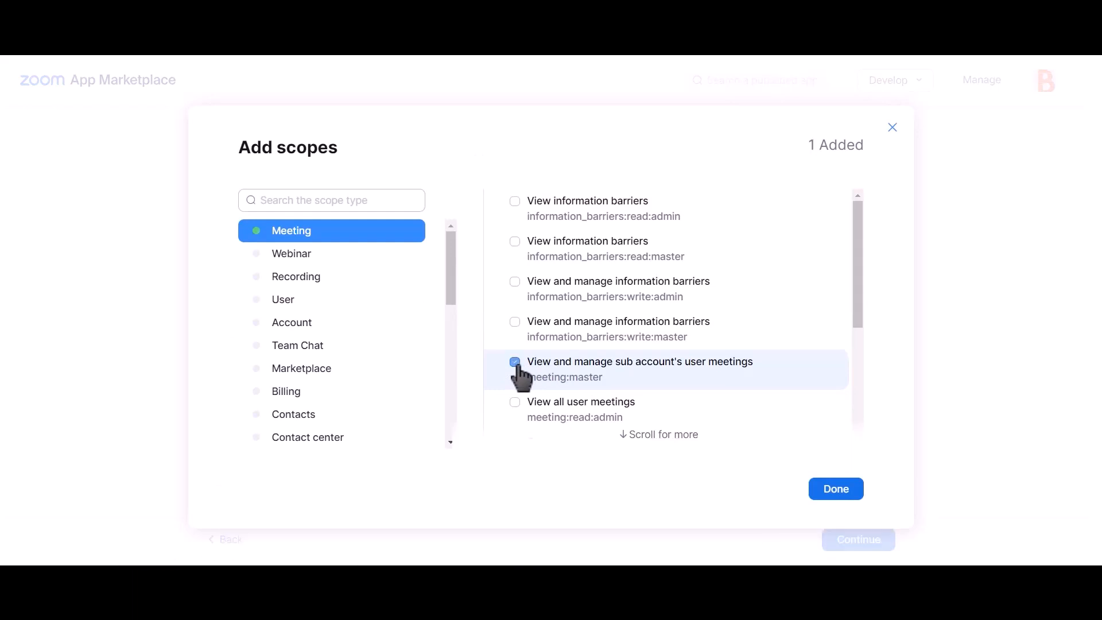
click(515, 402)
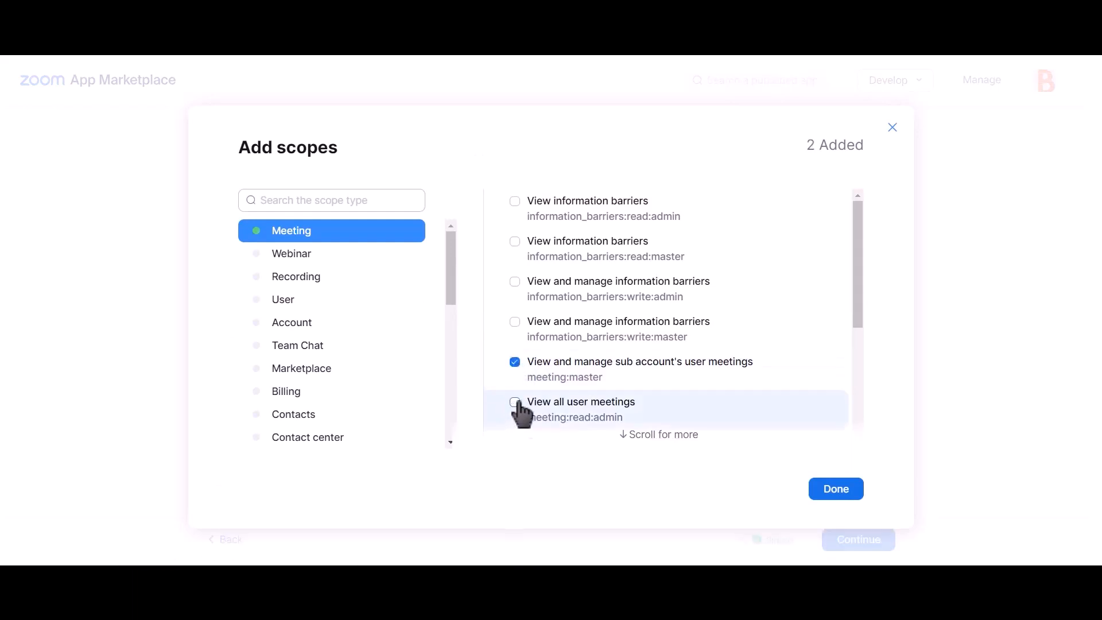
scroll(640, 356, down, 4)
scroll(643, 358, up, 4)
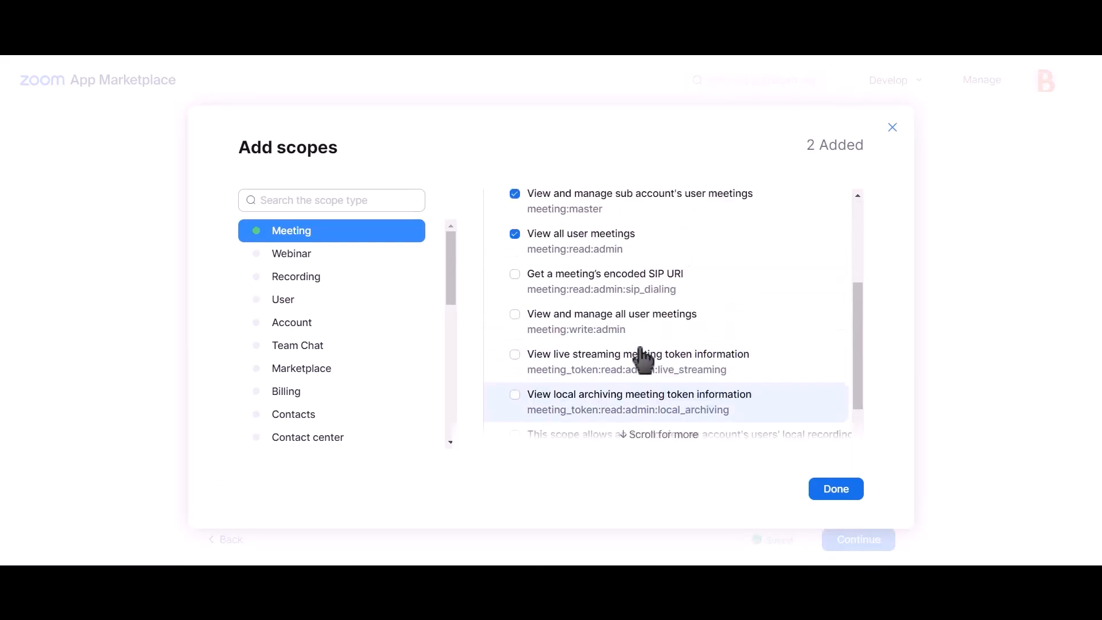
scroll(688, 362, down, 2)
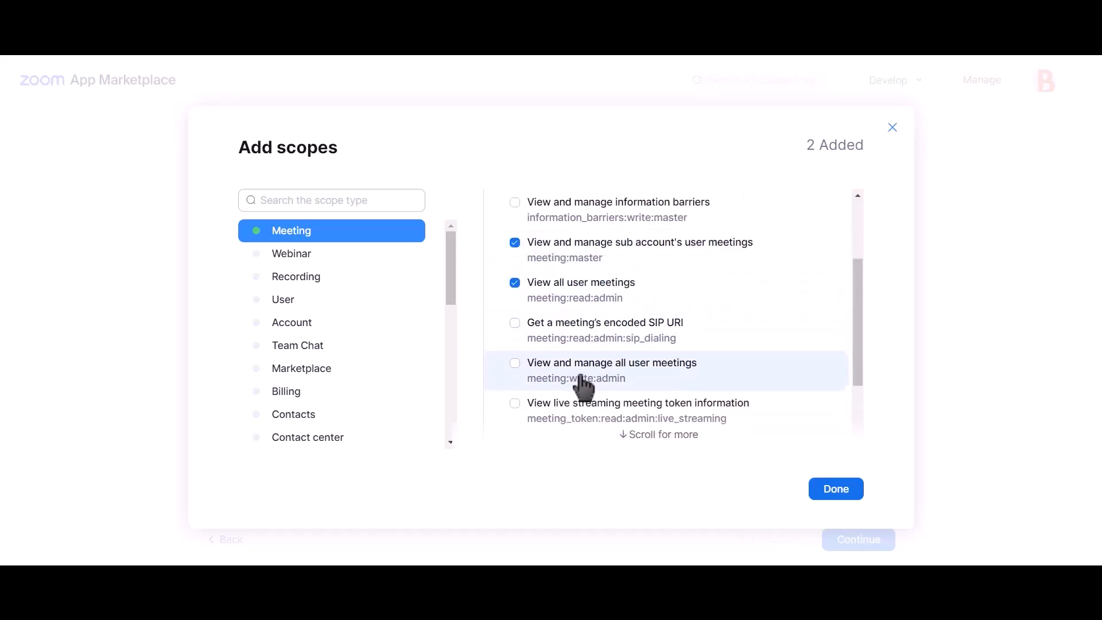
click(626, 379)
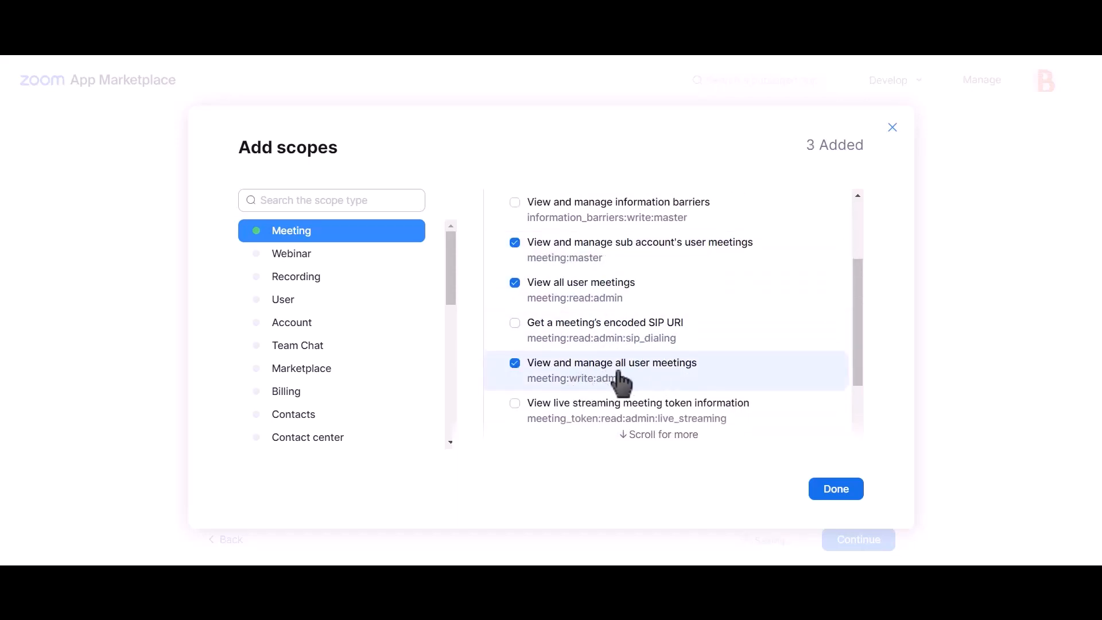
Add the three user information scopes, save them, and copy the app's Client ID.
click(305, 303)
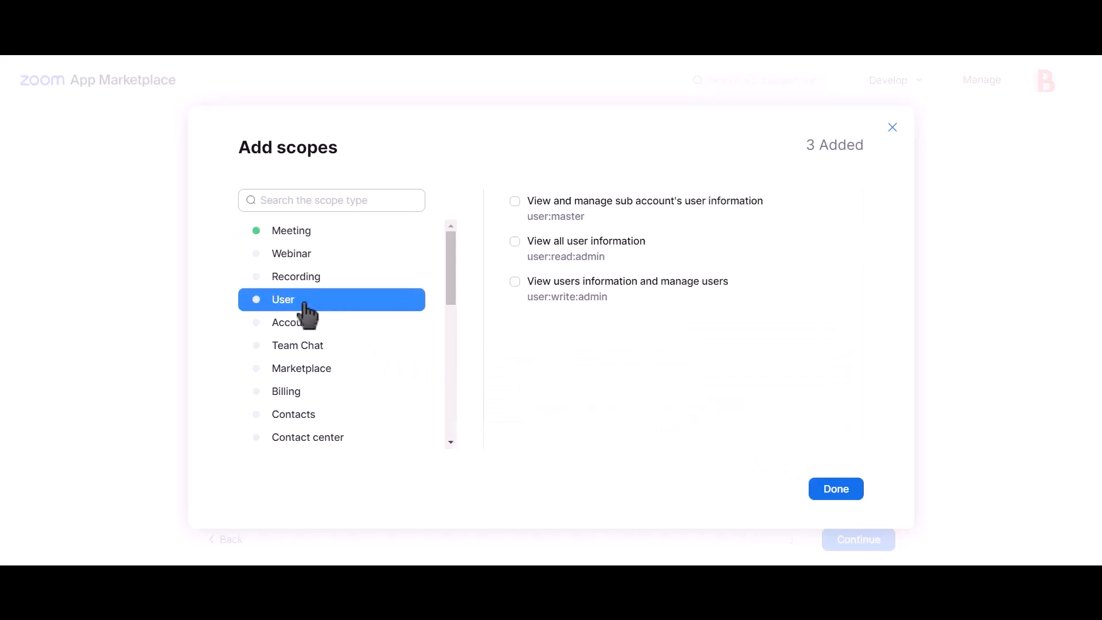
click(565, 221)
click(566, 260)
click(566, 294)
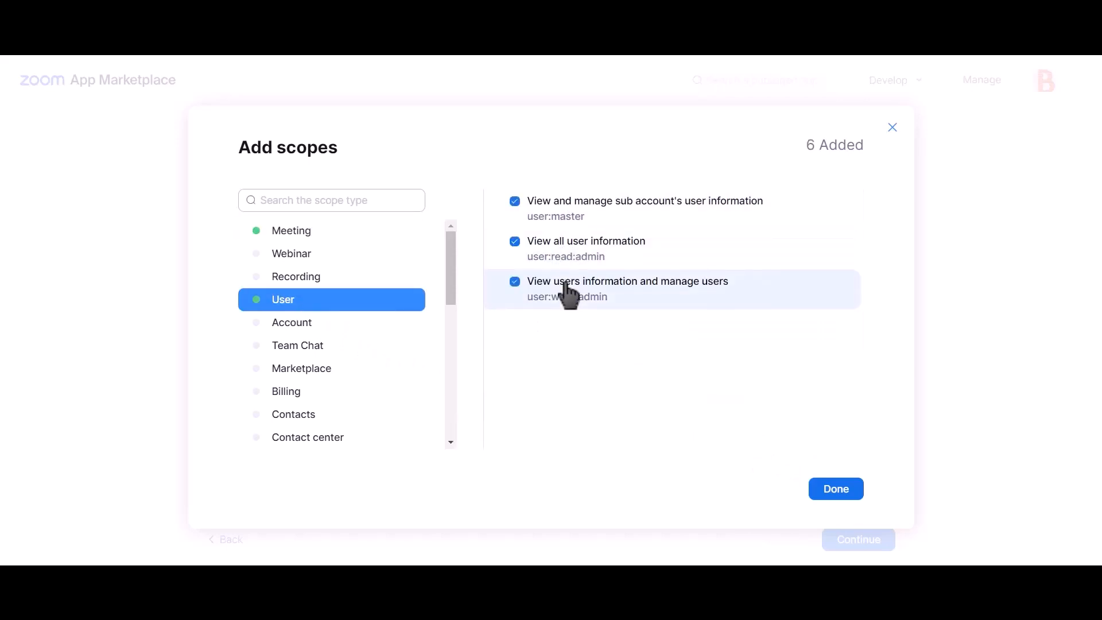
click(829, 491)
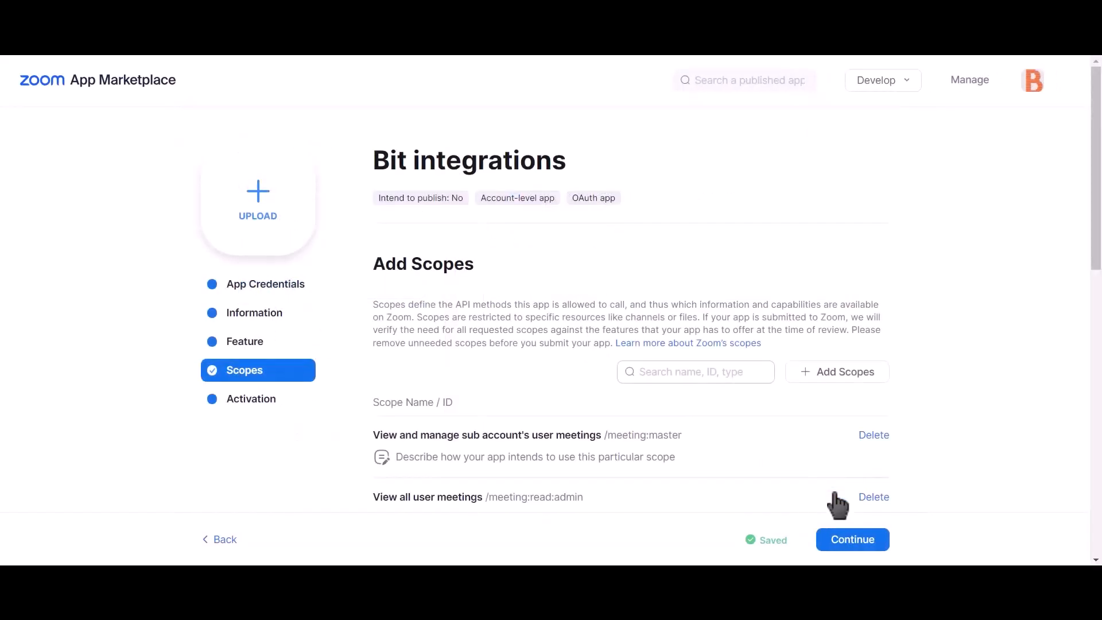
click(280, 300)
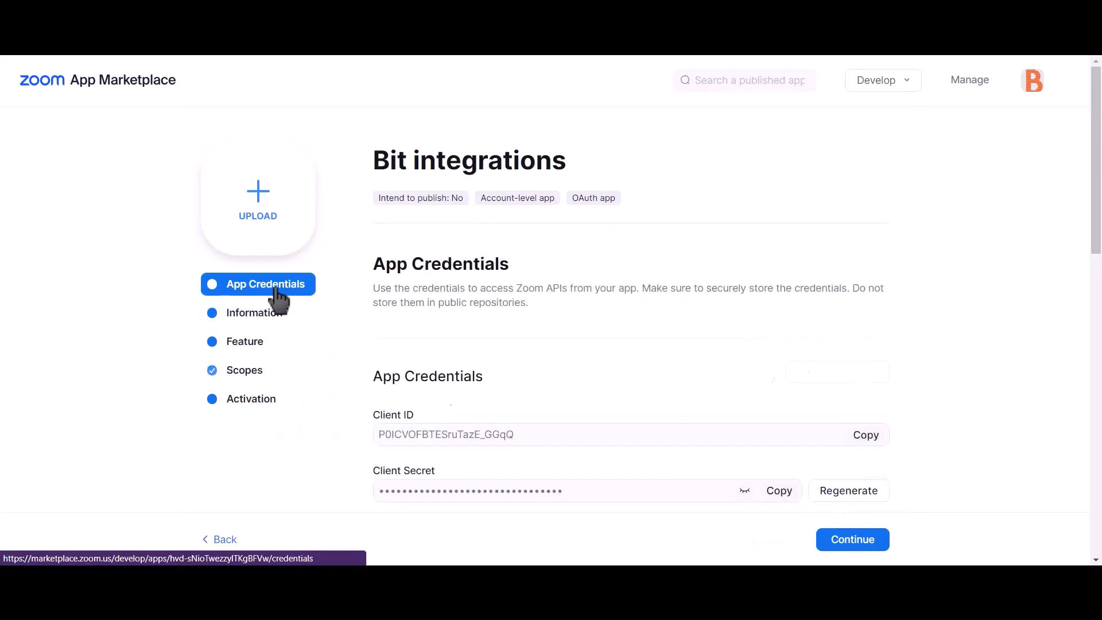
click(868, 446)
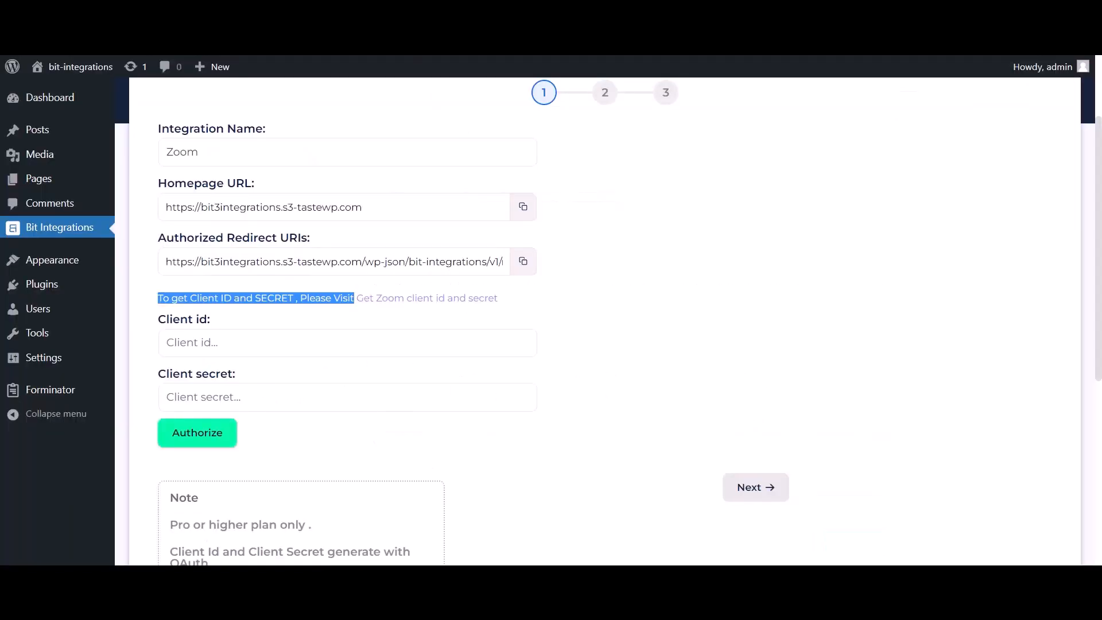
Paste the Zoom app's Client ID and Client Secret into Bit Integrations and copy the redirect URI.
click(251, 352)
key(ctrl+v)
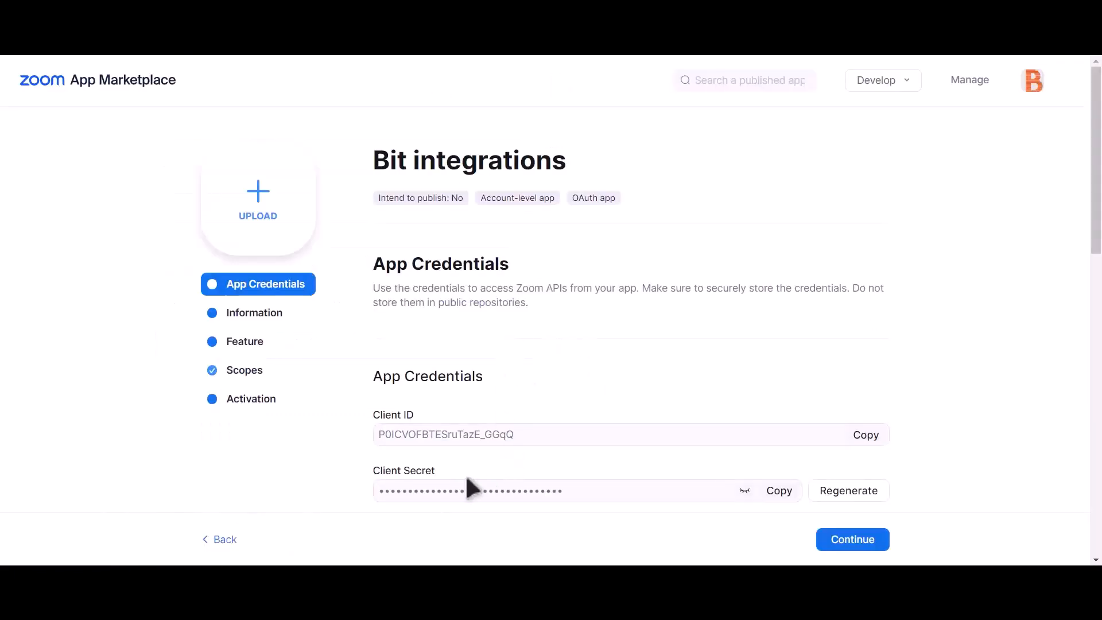
drag(373, 469, 458, 483)
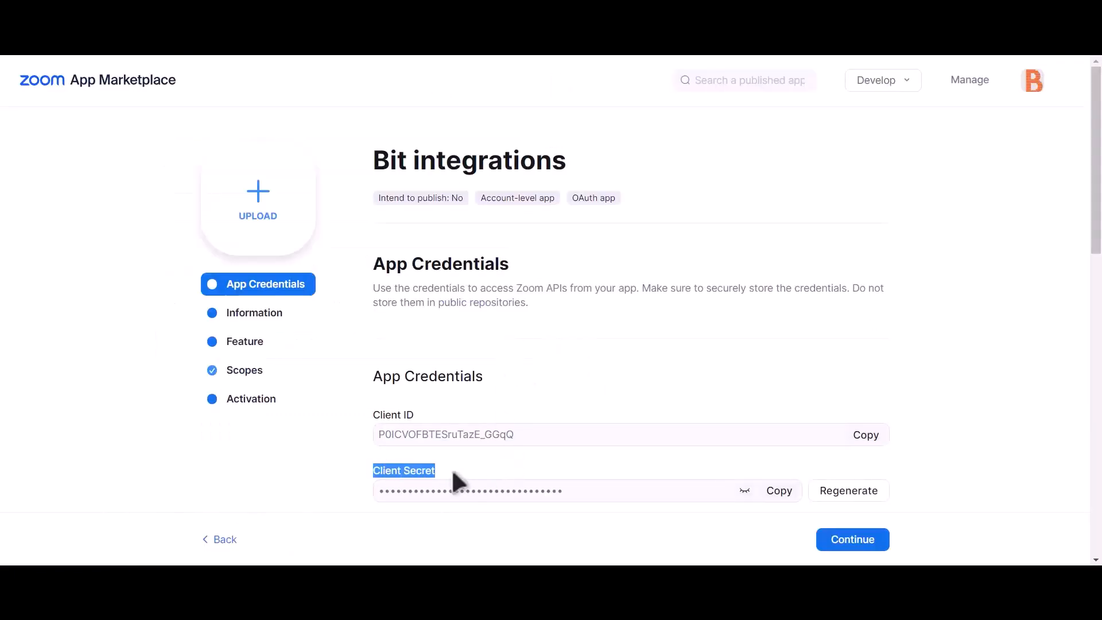
click(780, 494)
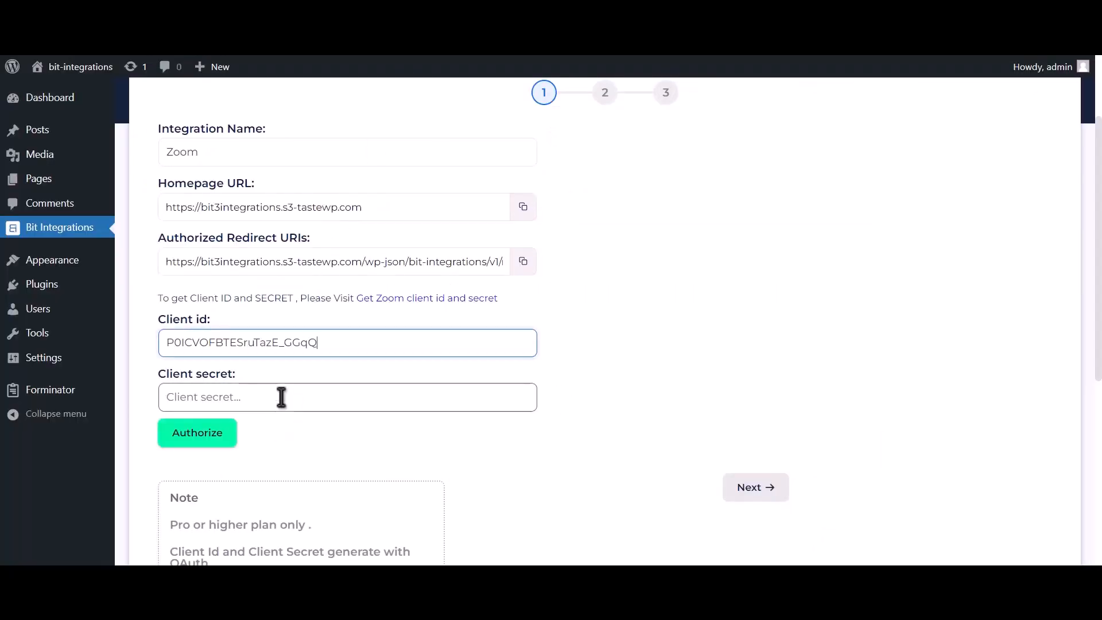
click(281, 398)
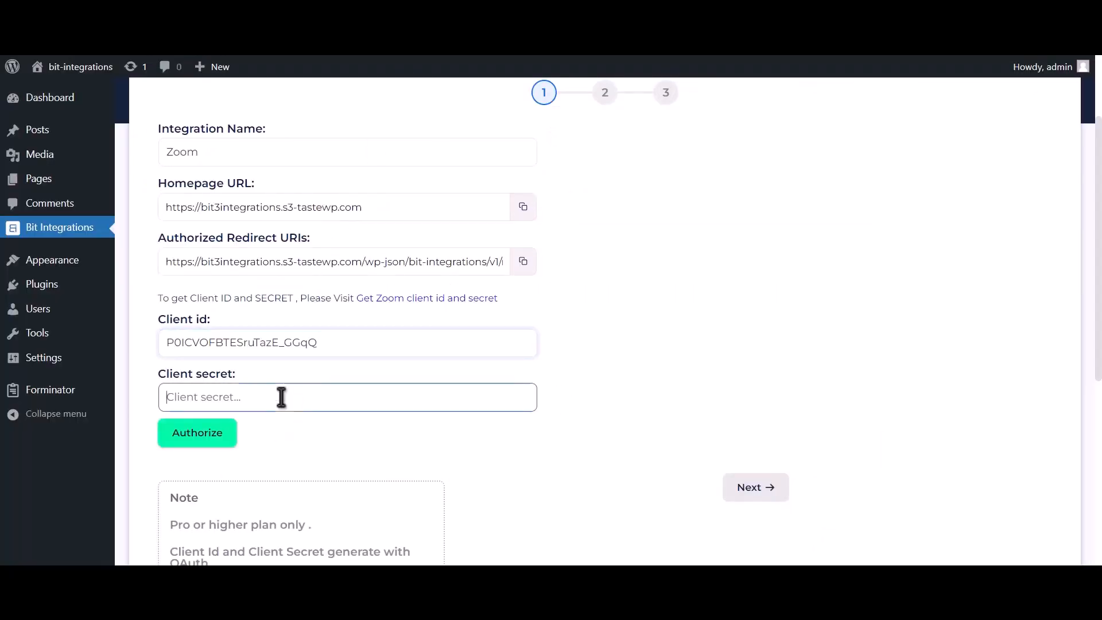
key(ctrl+v)
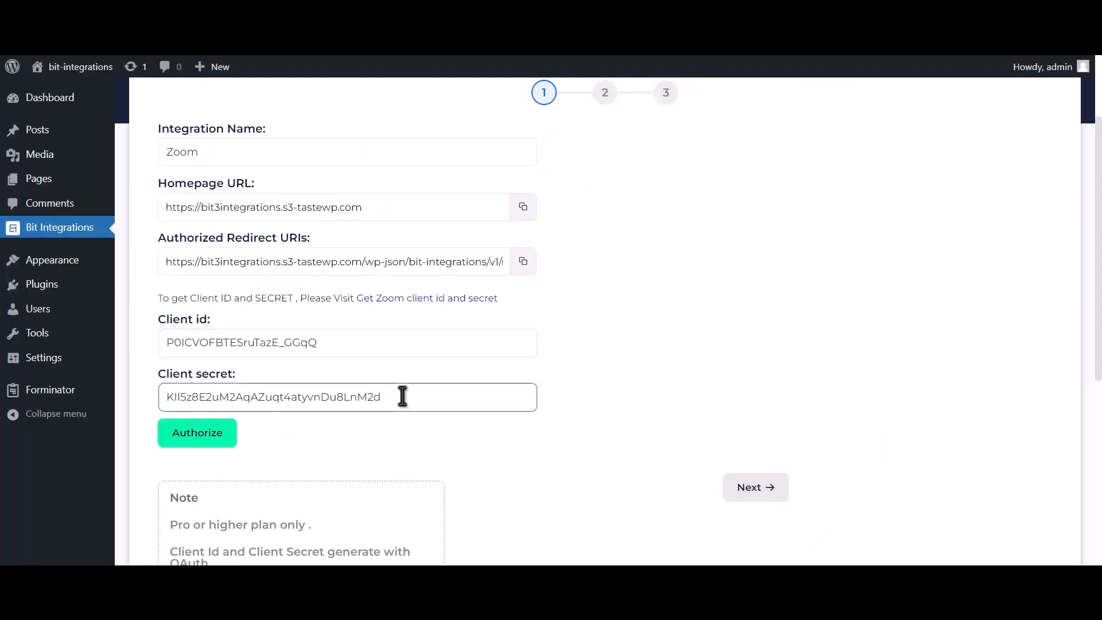
click(523, 261)
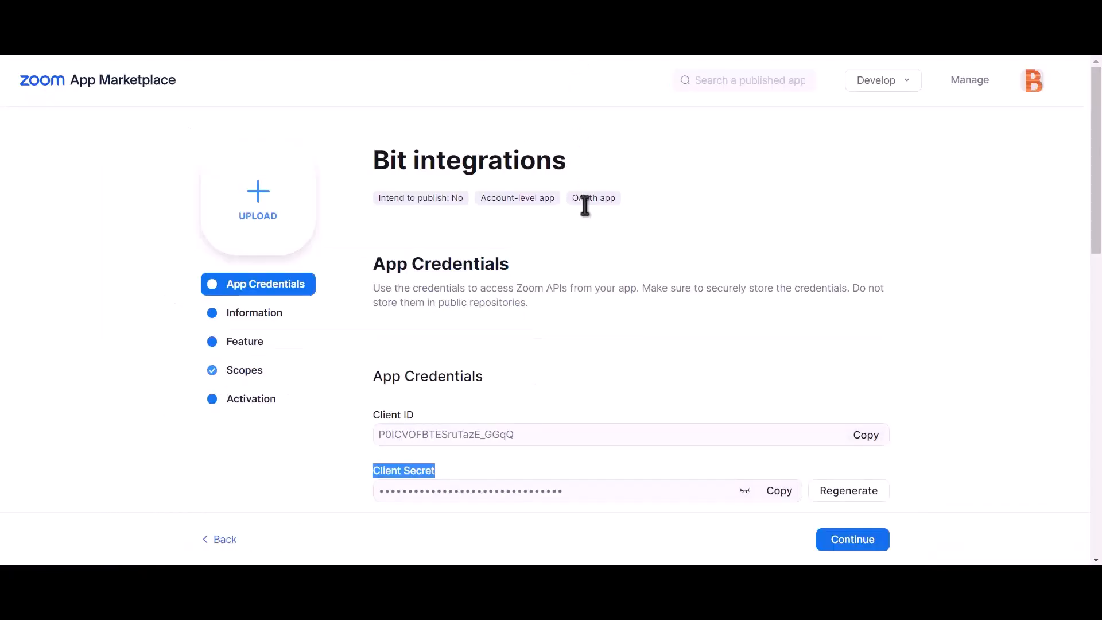
Add the redirect URI as the app's OAuth redirect URL and to its OAuth Allow List.
scroll(591, 264, down, 3)
click(440, 440)
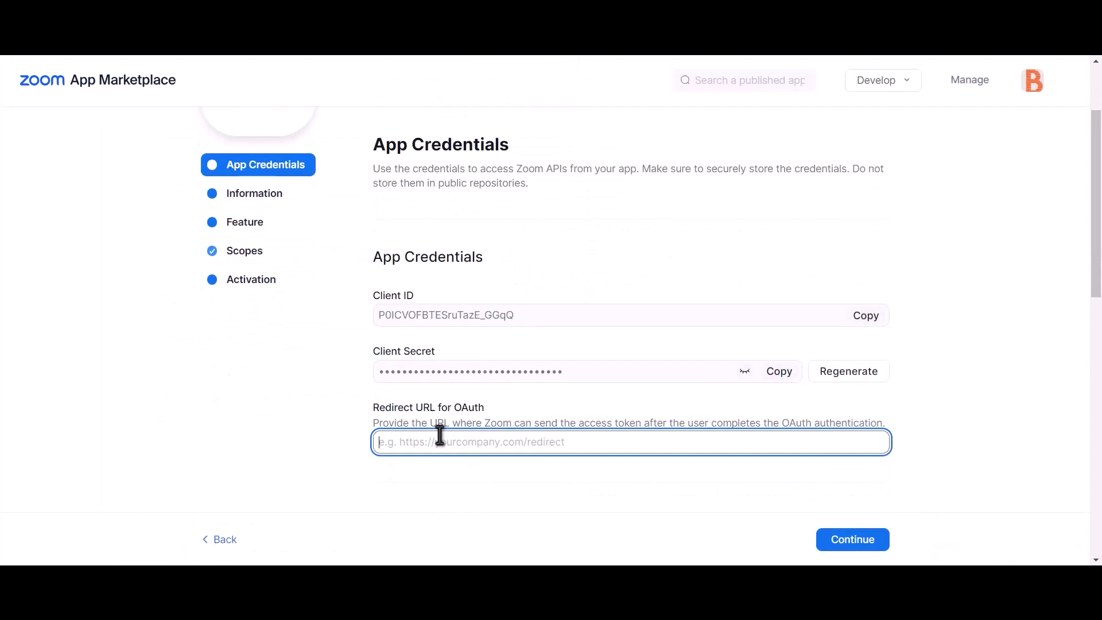
key(ctrl+v)
scroll(492, 426, down, 8)
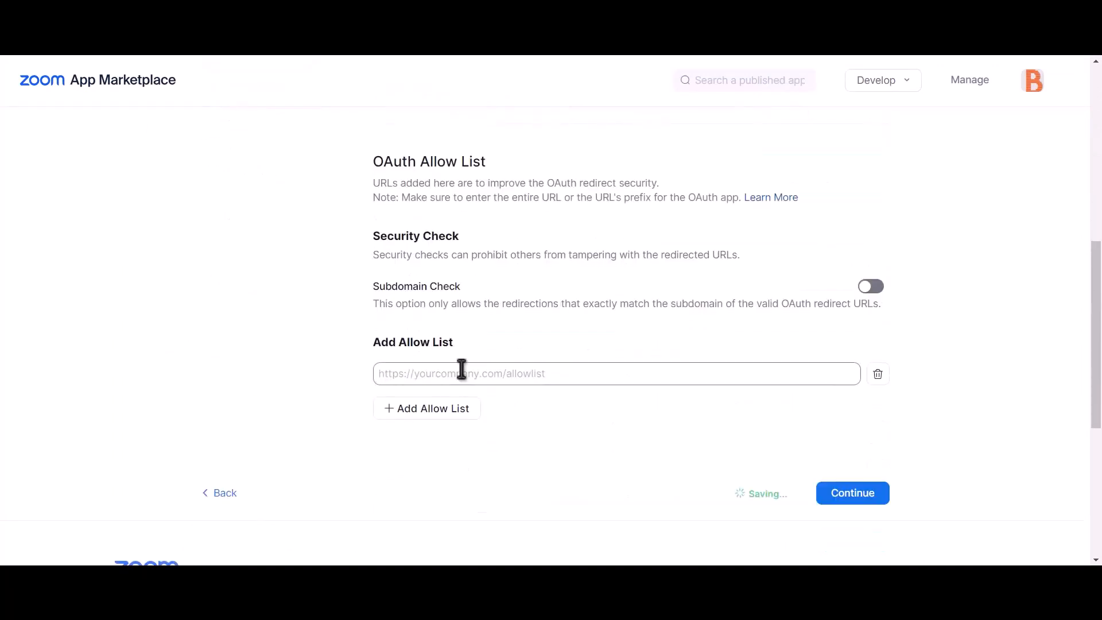
click(492, 374)
key(ctrl+v)
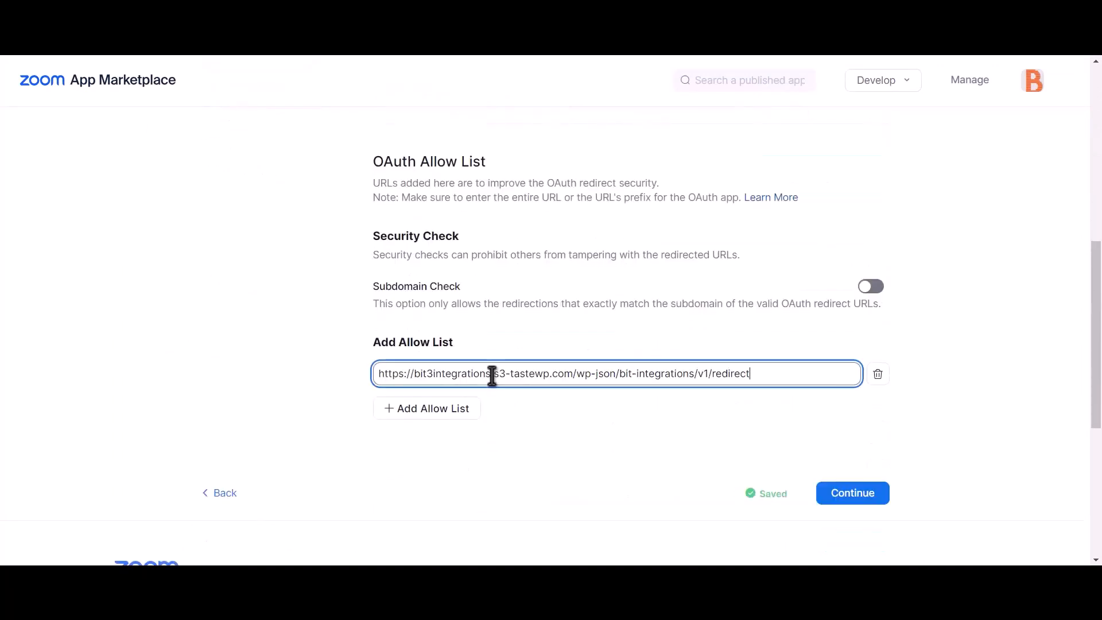
click(713, 428)
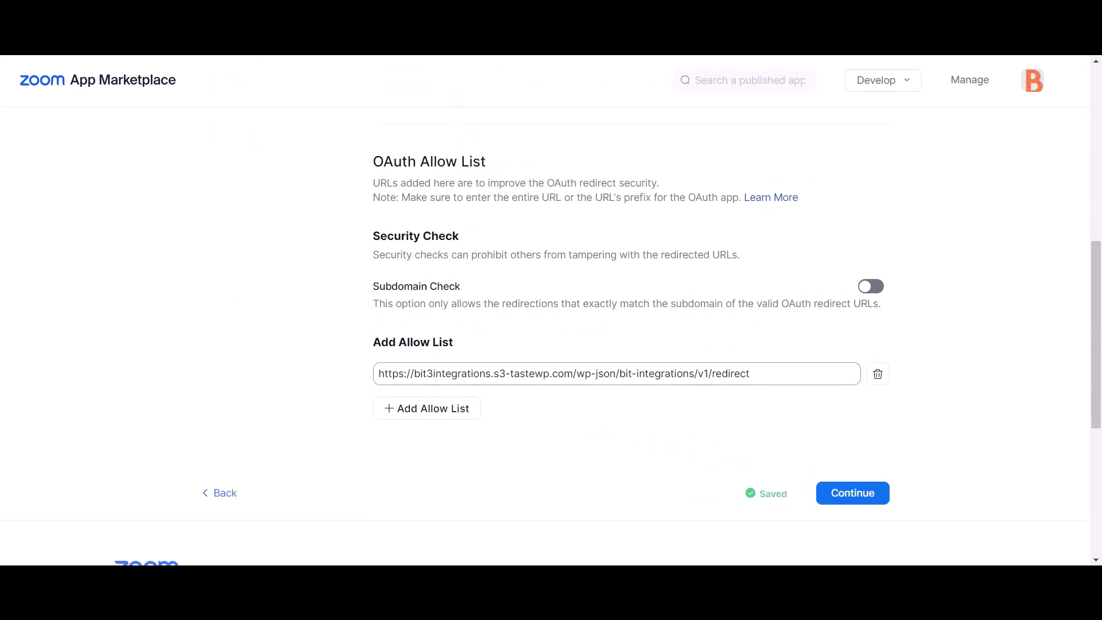
click(378, 12)
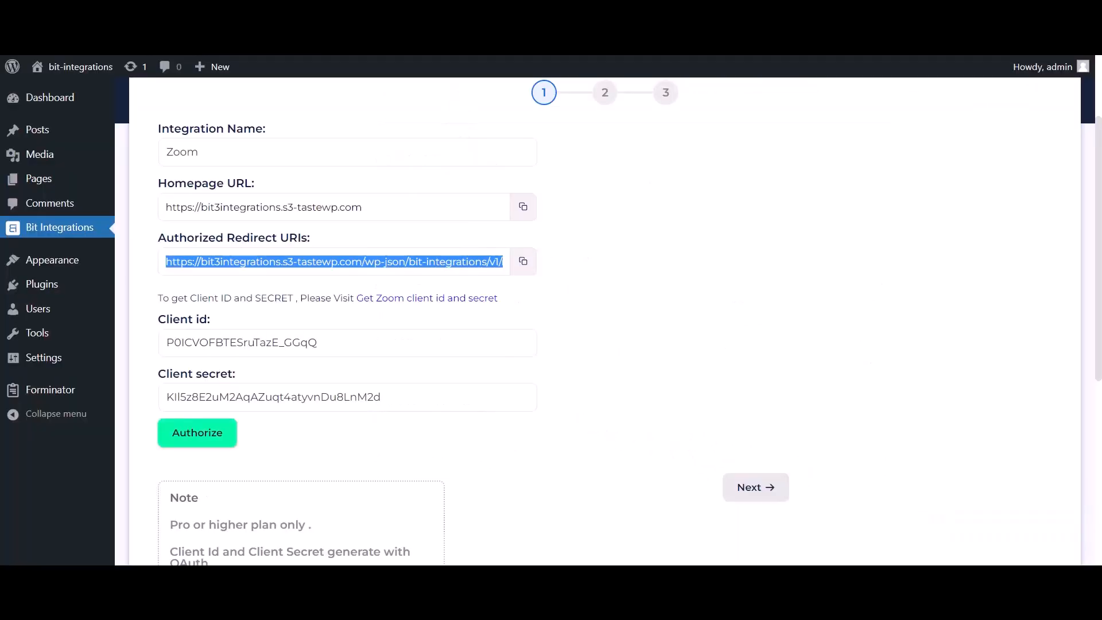
Authorize the Zoom connection, advance the integration to step 2, and bring up Zoom's website.
click(218, 450)
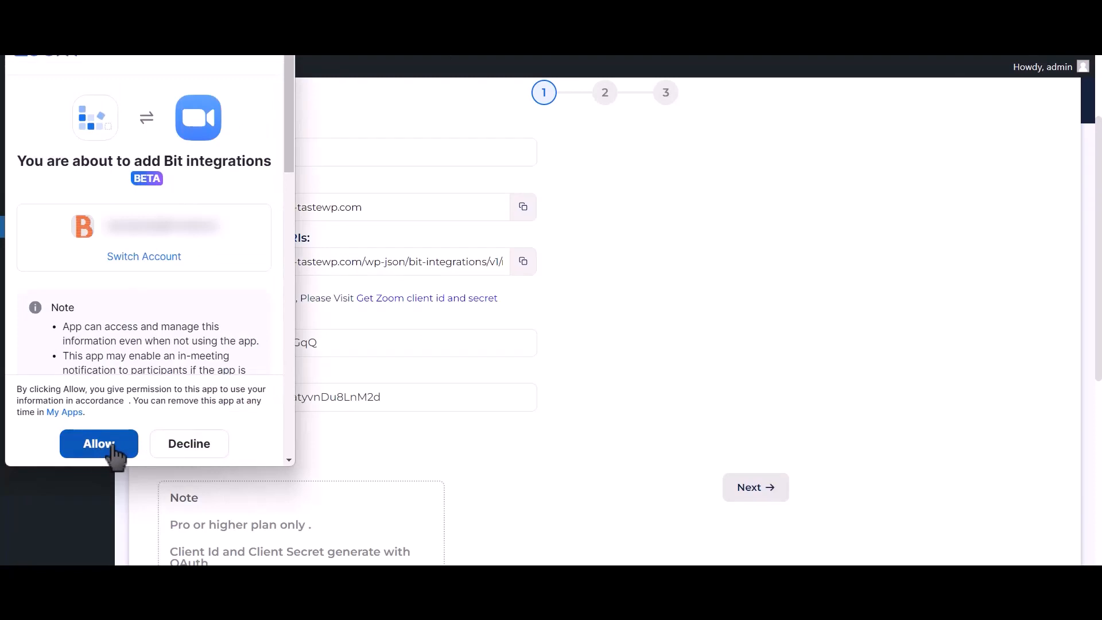
click(112, 448)
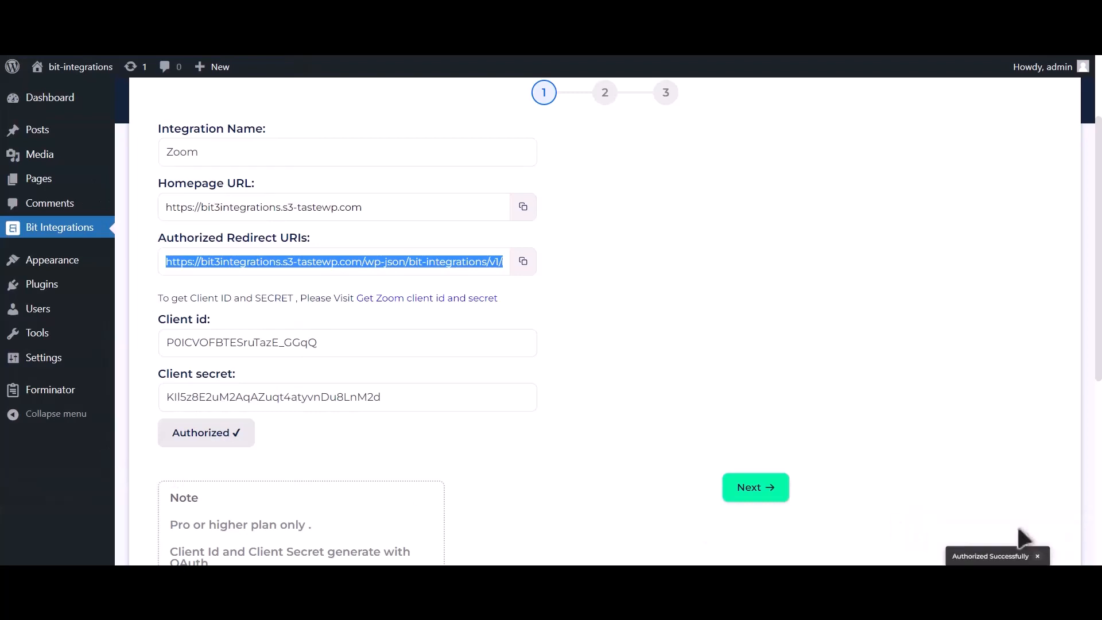
click(773, 498)
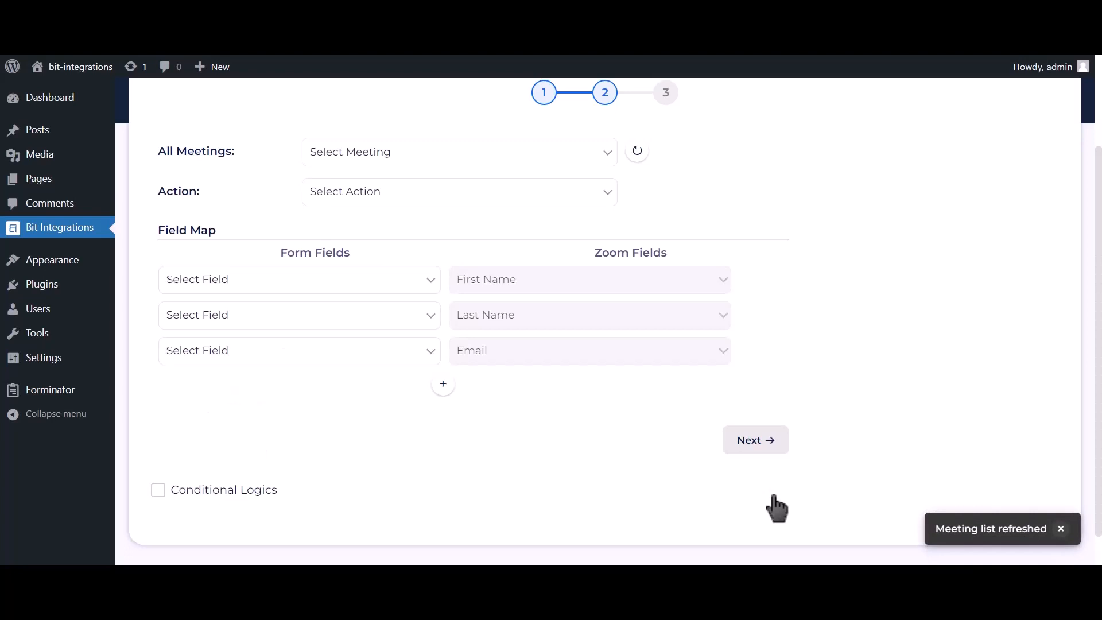
click(720, 57)
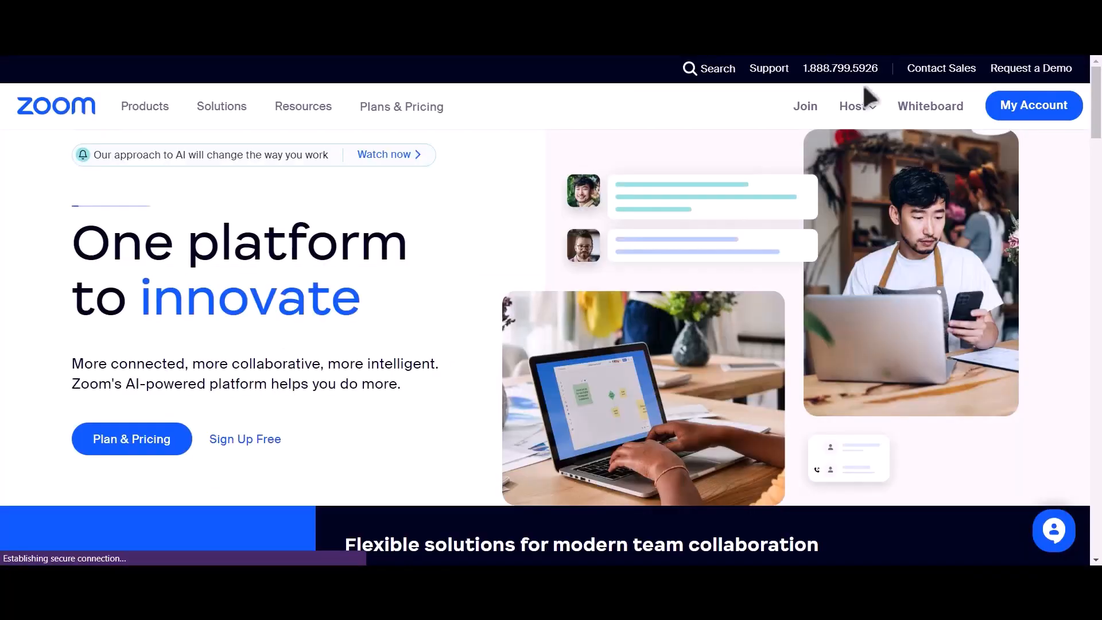
Schedule a Zoom meeting titled 'Bit Integrations' with Registration Required and save it.
click(1031, 112)
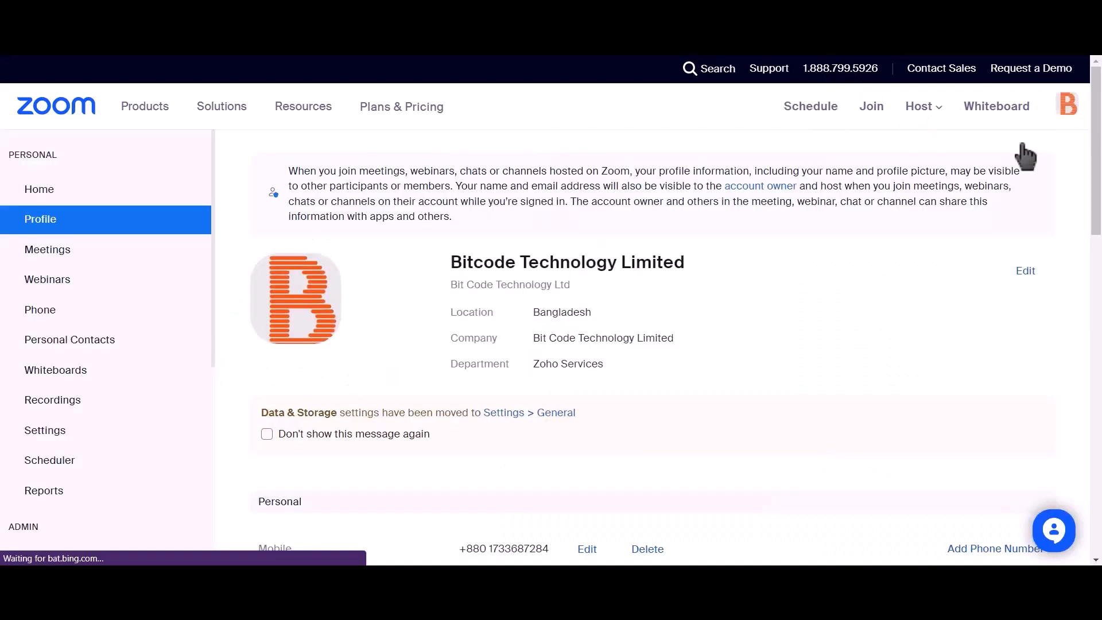
click(90, 263)
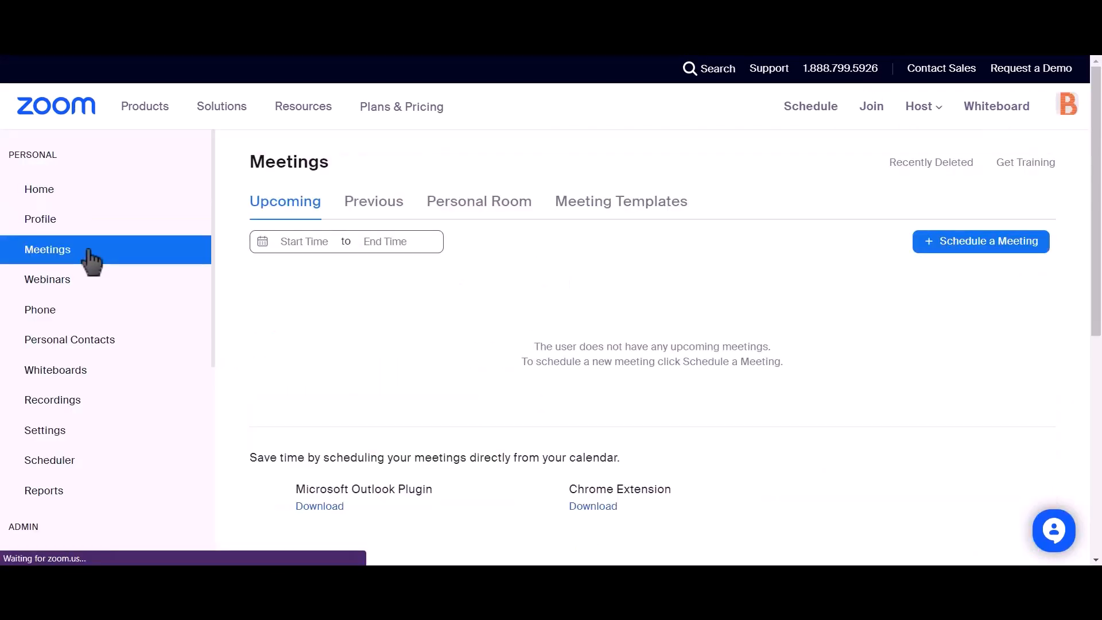
click(999, 255)
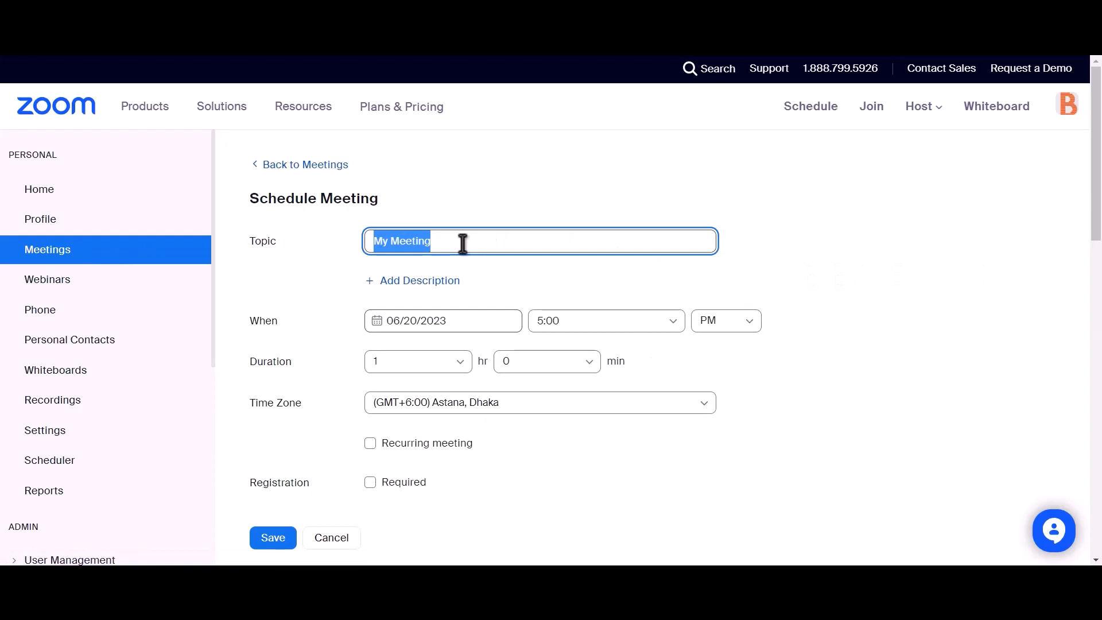
text(Bit)
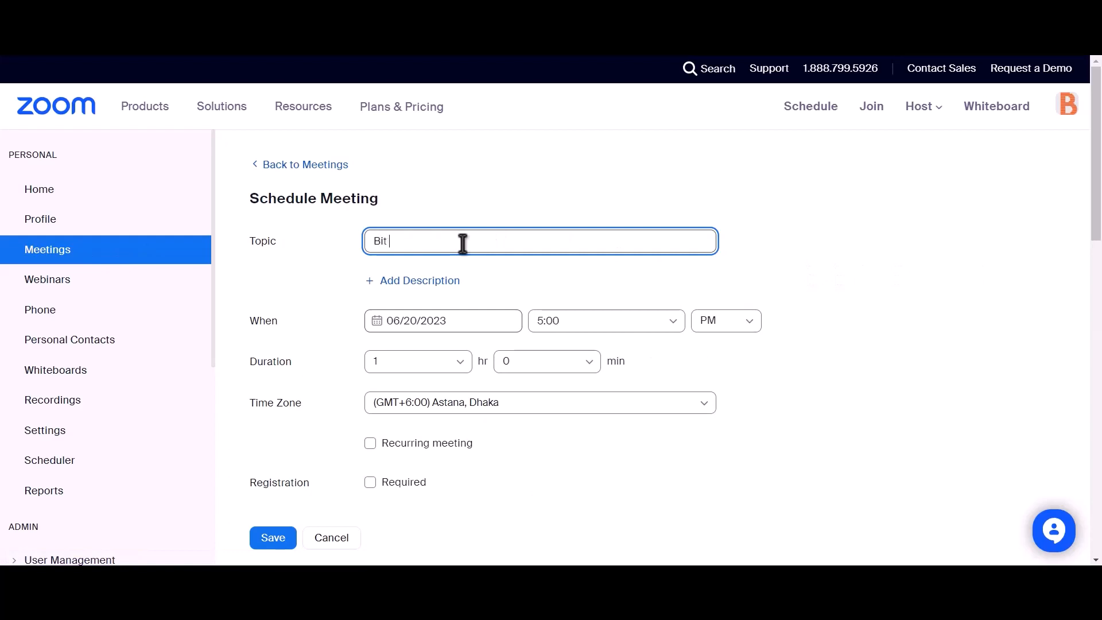
text( Integ)
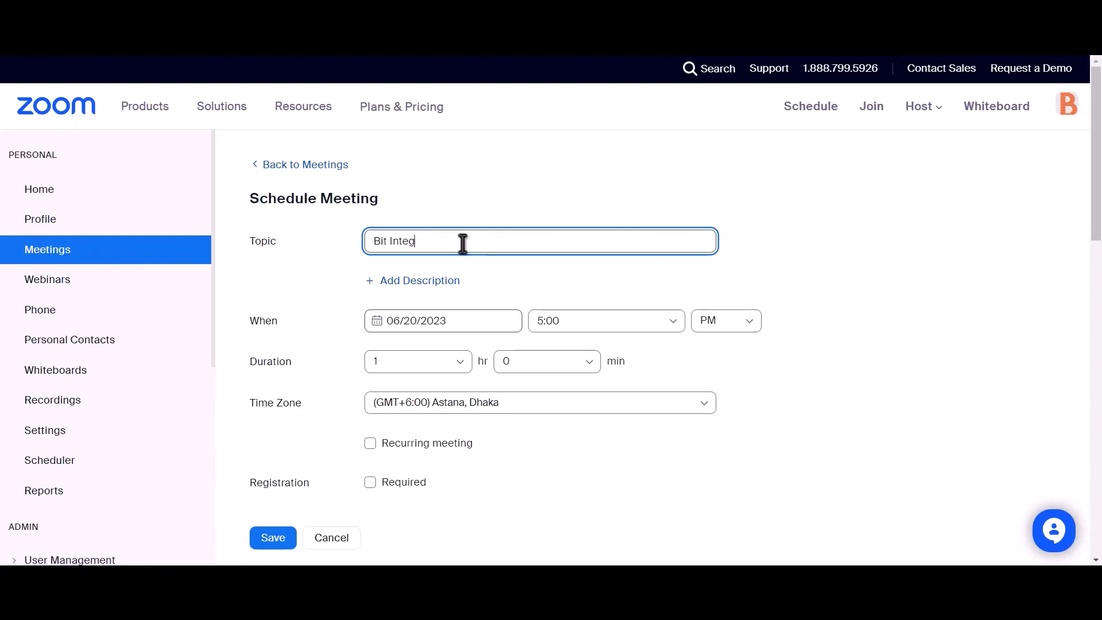
text(rations)
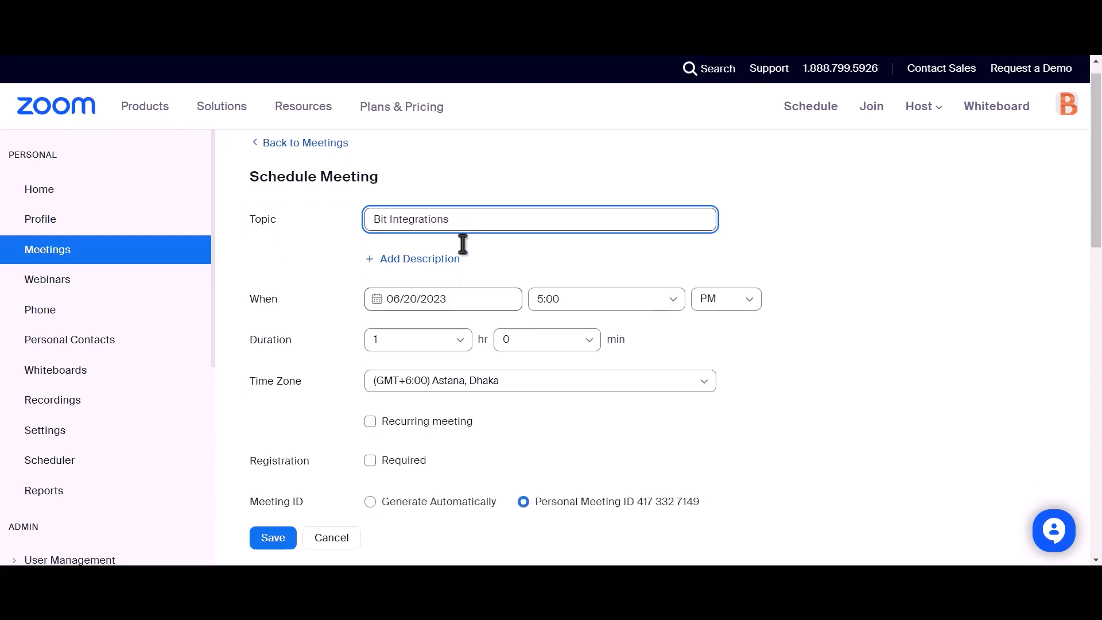
scroll(462, 243, down, 2)
drag(247, 366, 311, 368)
click(370, 365)
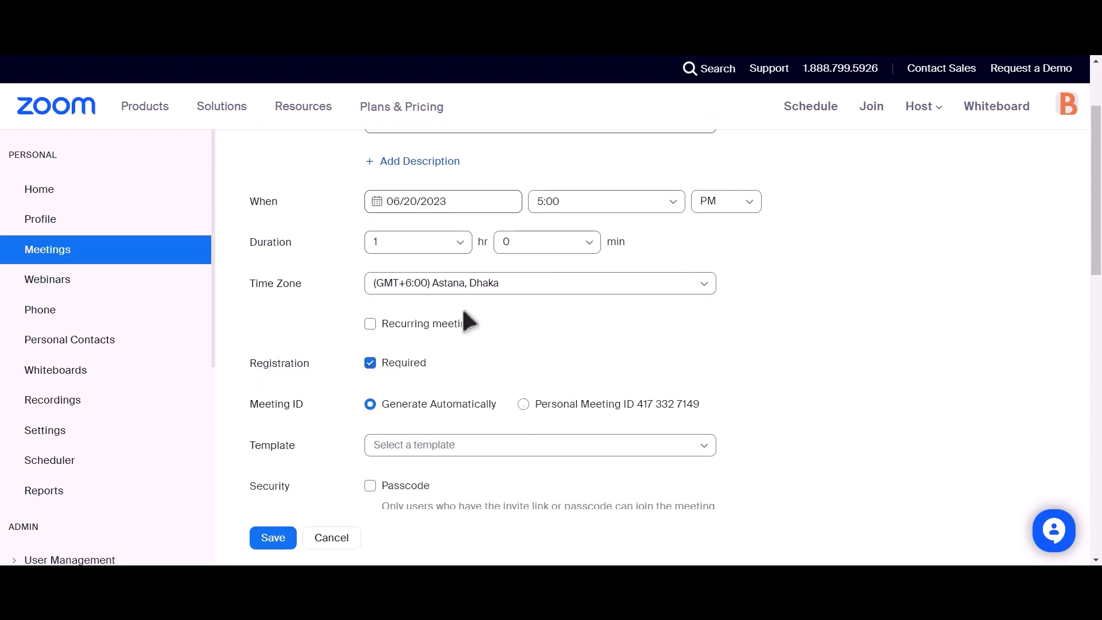
scroll(440, 296, down, 4)
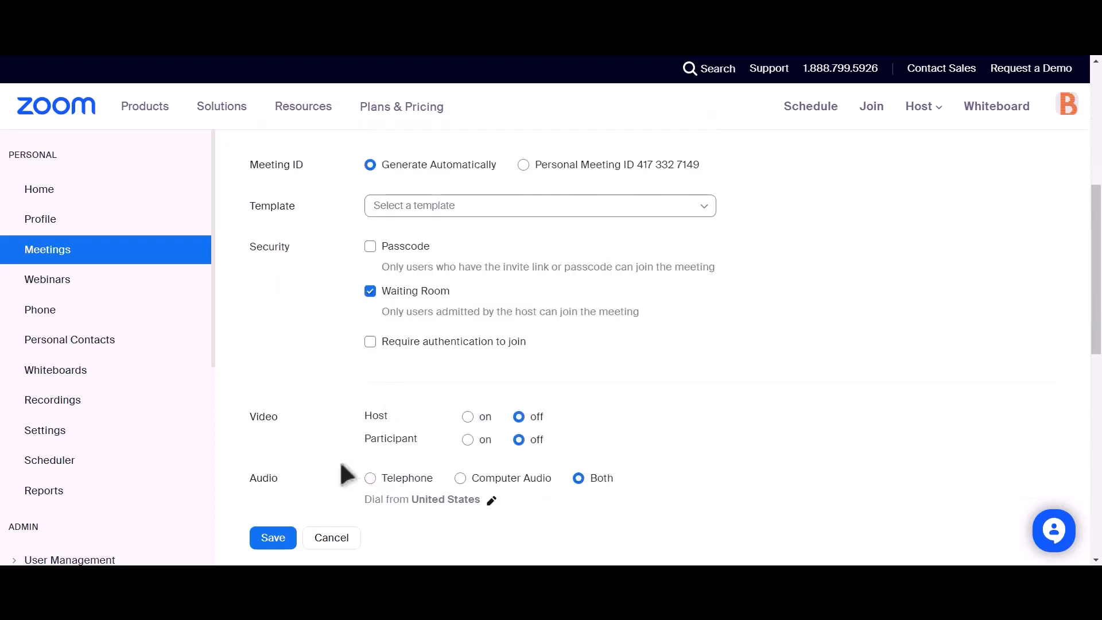
click(270, 540)
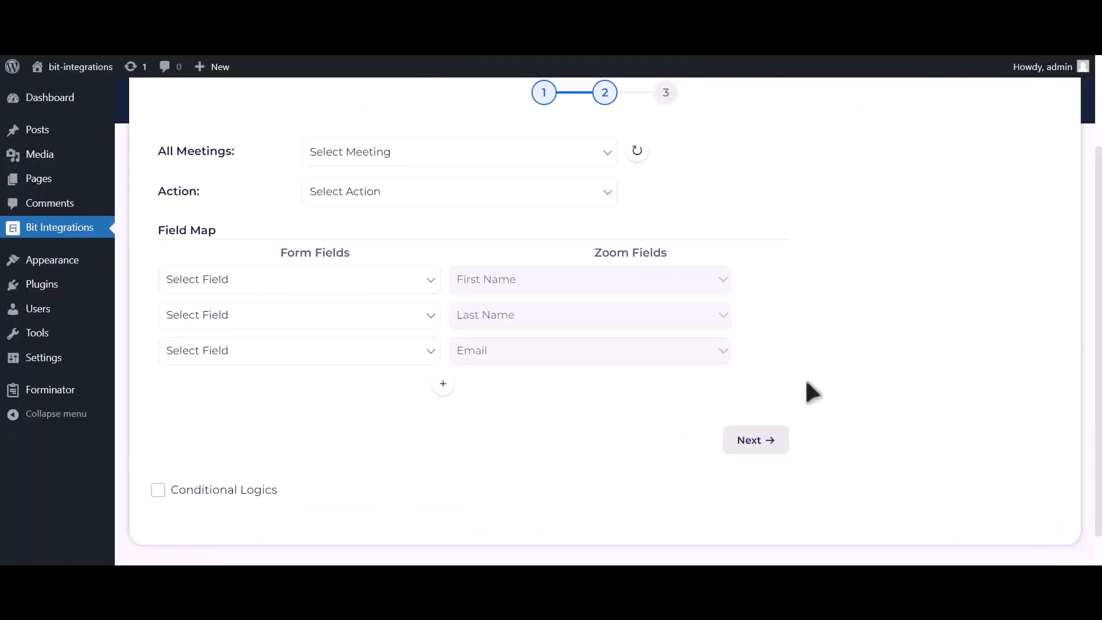
Choose the Bit Integrations meeting and the Create User action.
click(645, 159)
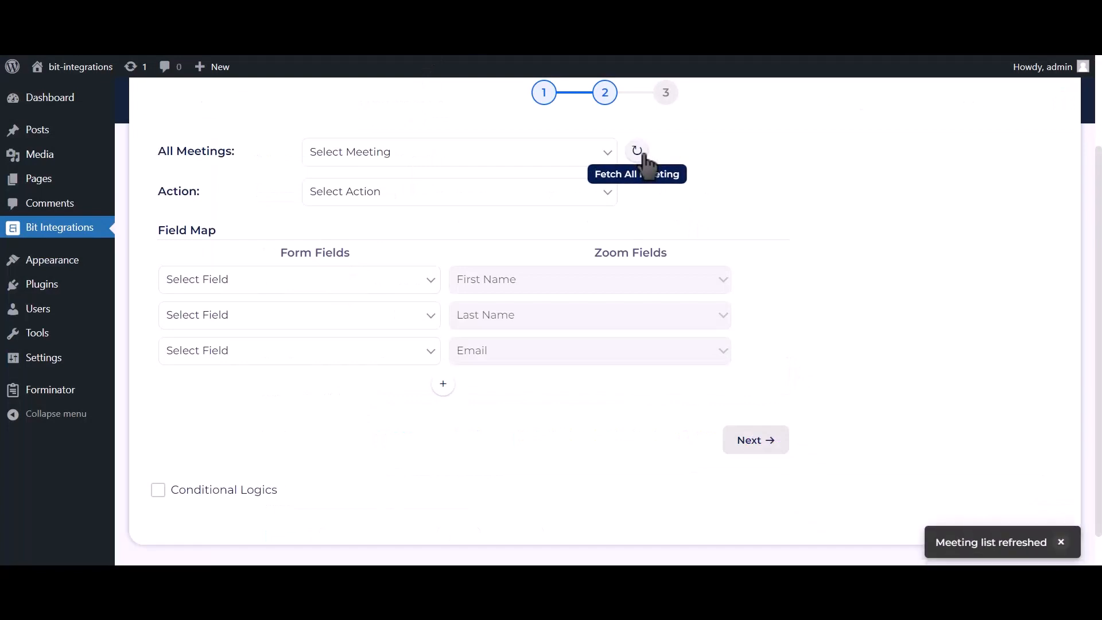
click(568, 163)
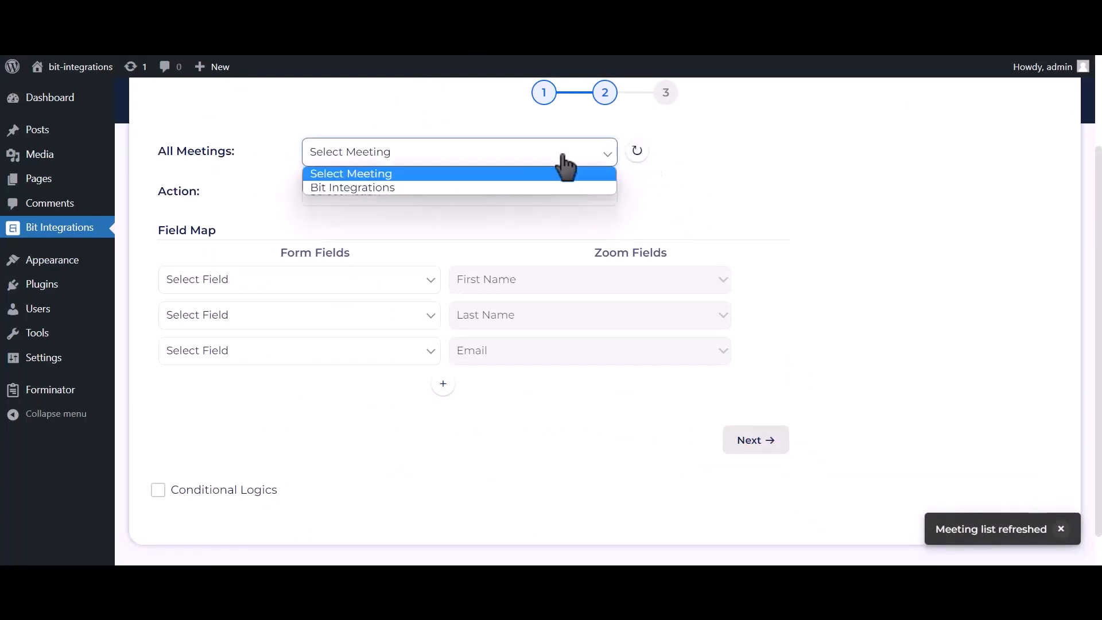
click(417, 188)
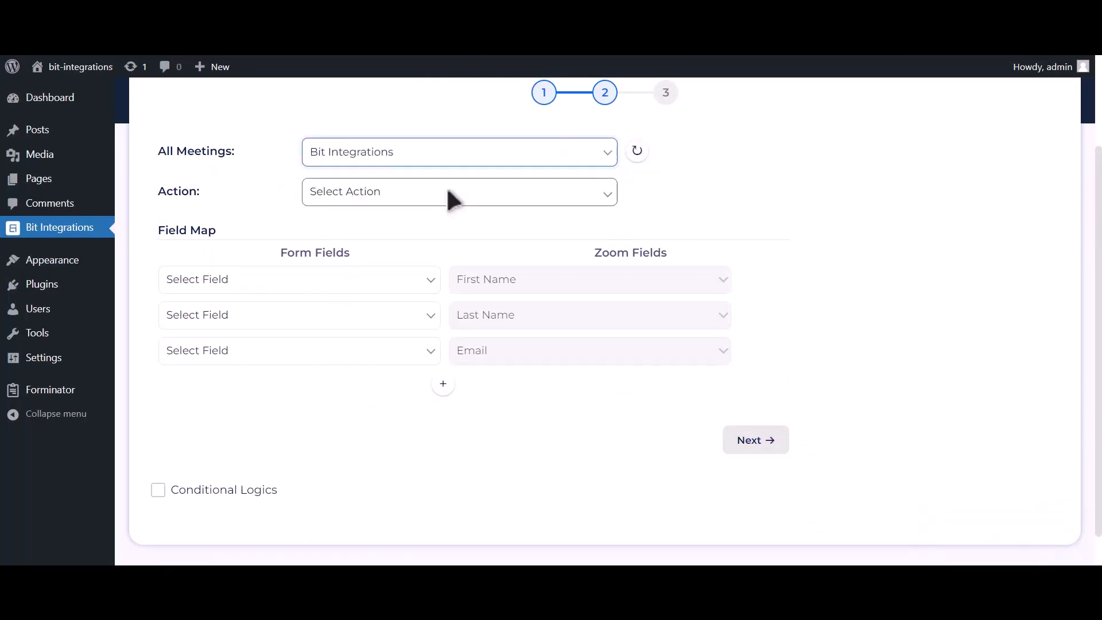
click(448, 195)
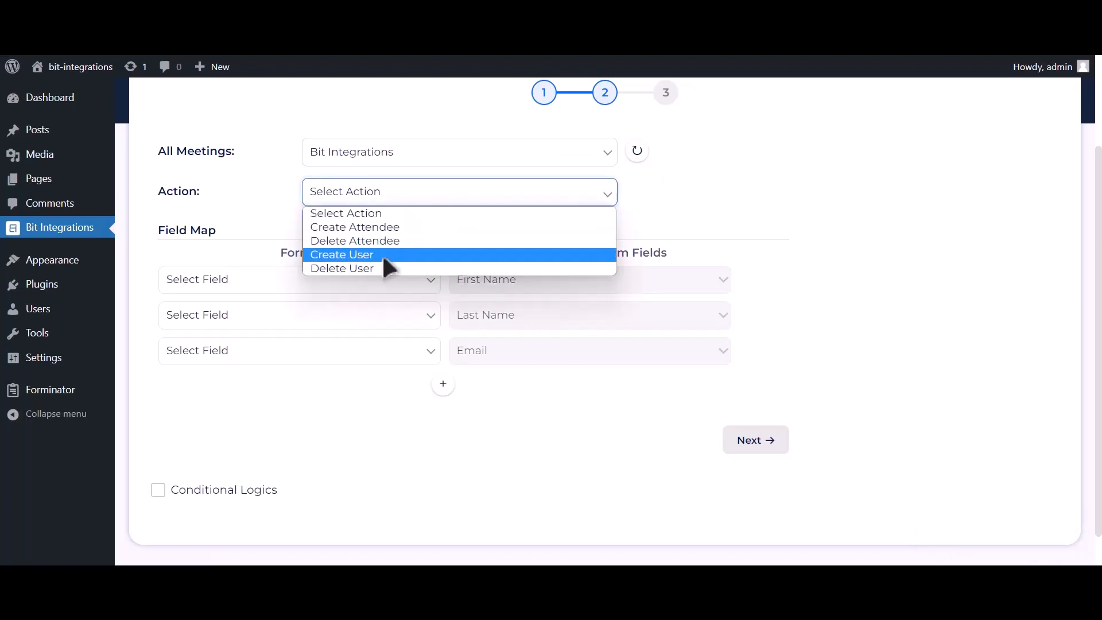
click(382, 256)
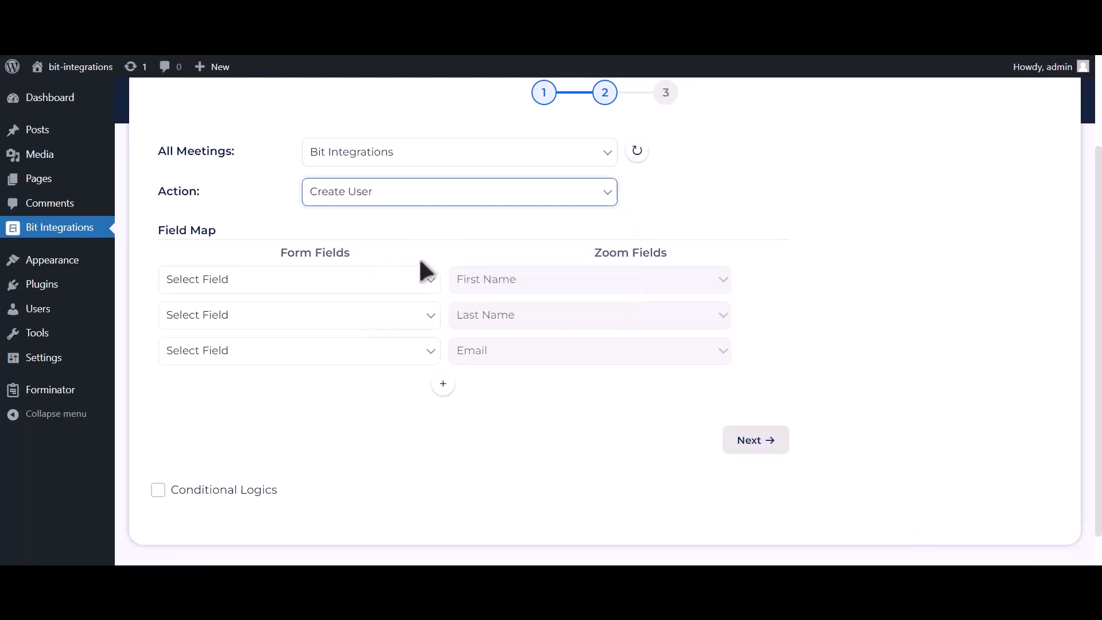
Map First Name-1, Last Name-1 and Email Address-1 to Zoom's first name, last name and email.
click(385, 283)
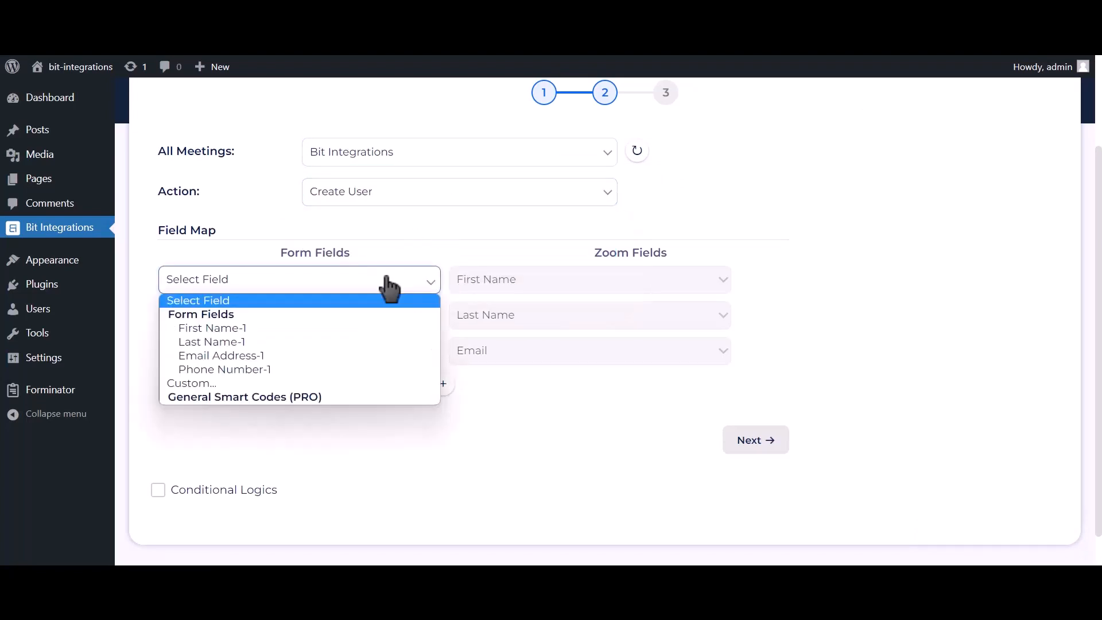
click(319, 329)
click(310, 318)
click(228, 377)
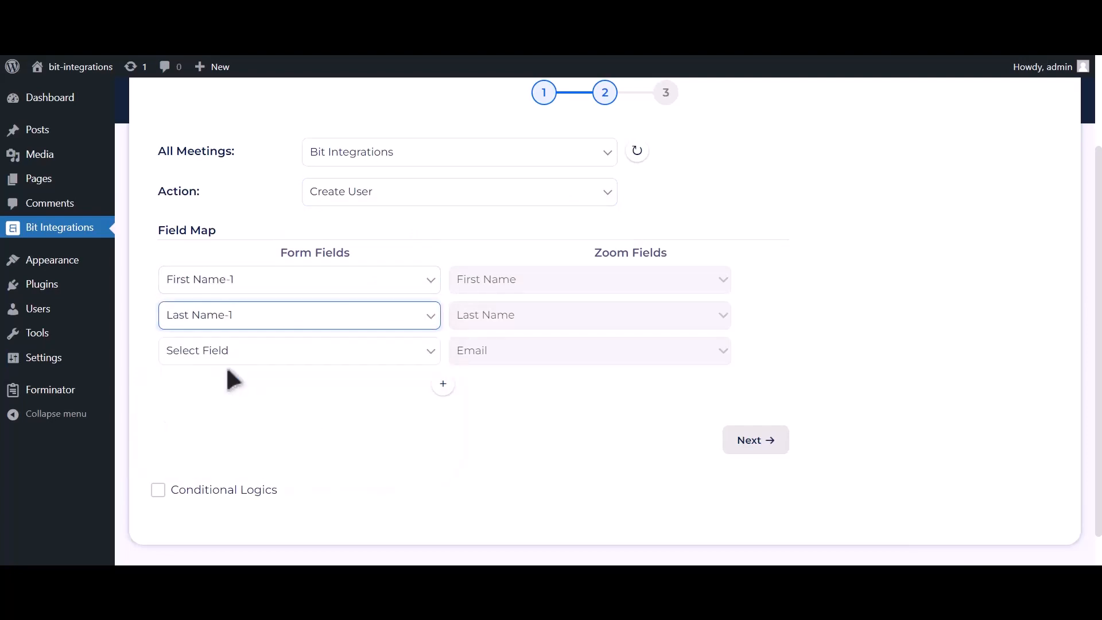
click(228, 353)
click(212, 426)
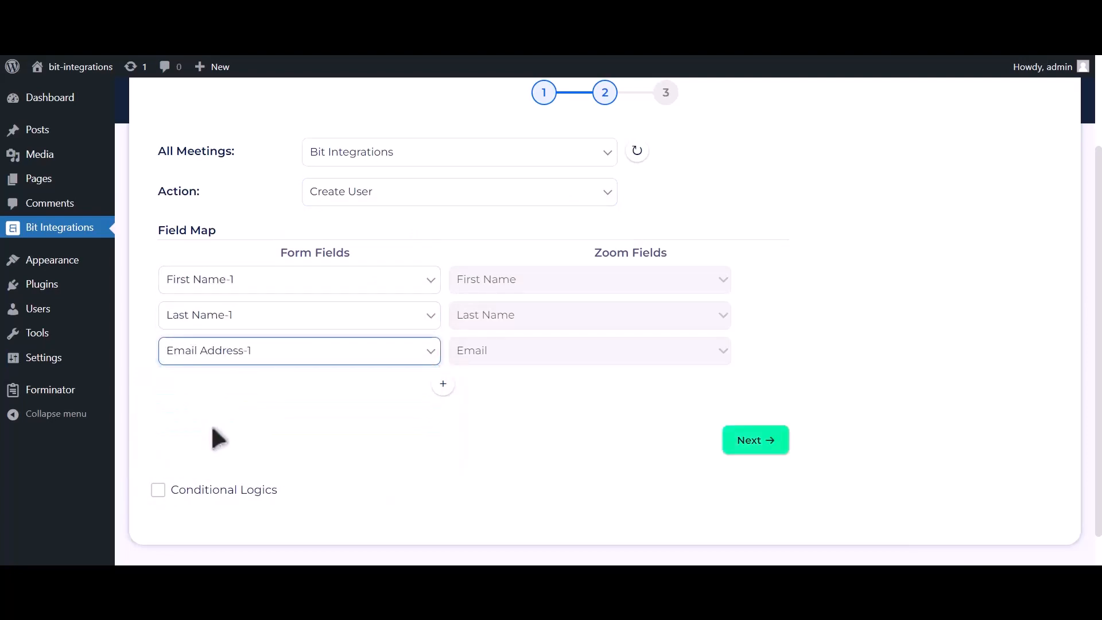
Add a mapping row linking Phone Number-1 to Zoom's Phone field.
click(443, 384)
click(353, 396)
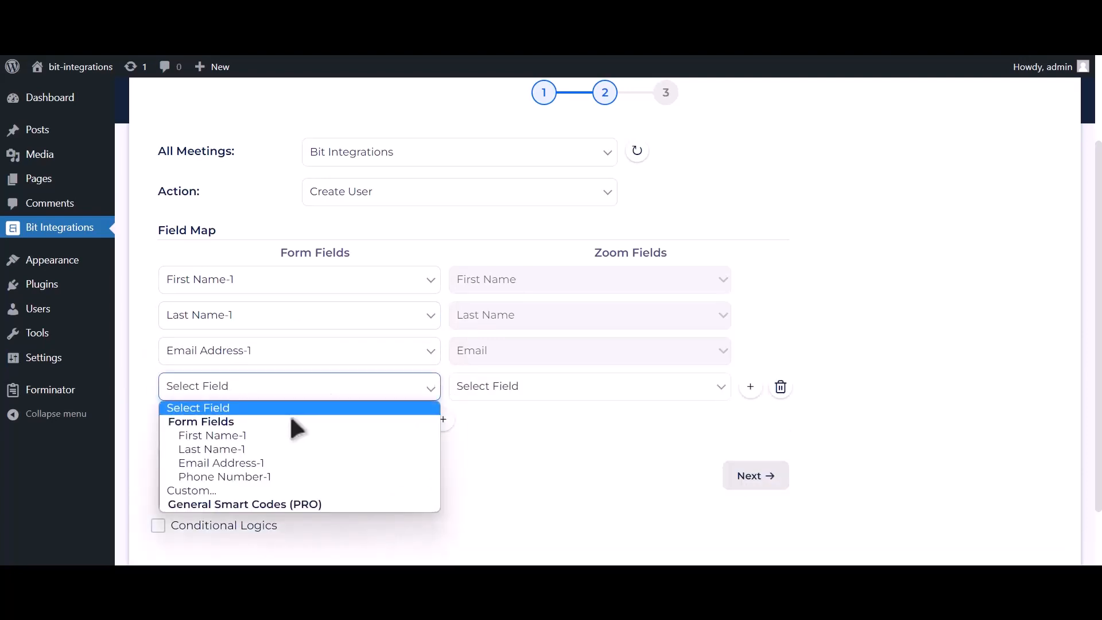
click(250, 472)
click(511, 398)
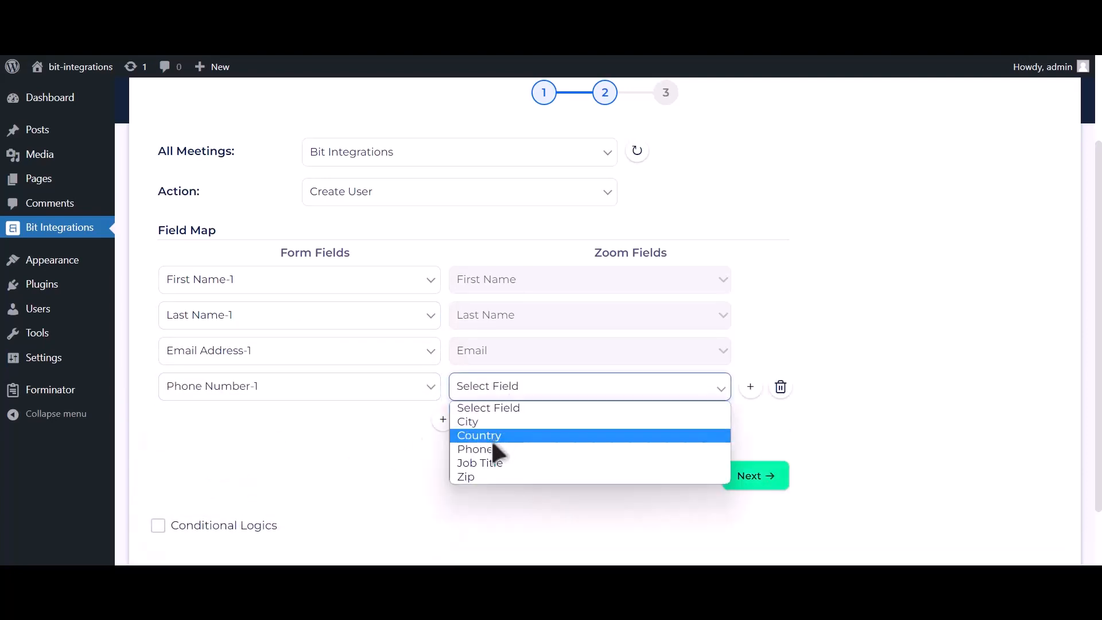
click(487, 446)
scroll(512, 420, down, 2)
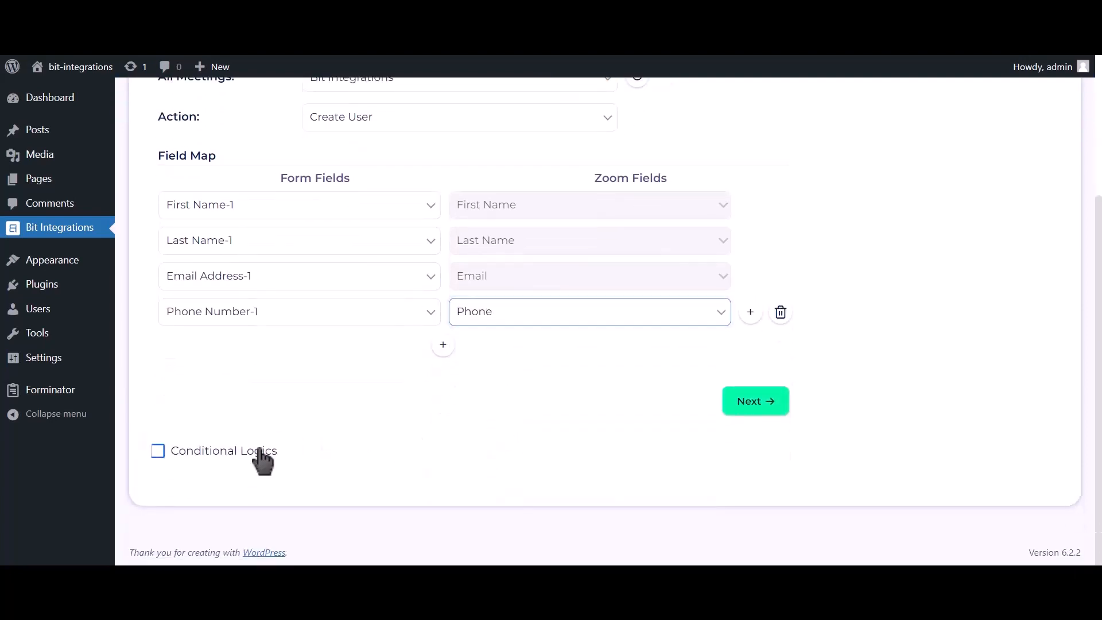
Toggle Conditional Logics on and back off, leaving it disabled.
click(256, 453)
scroll(247, 425, down, 2)
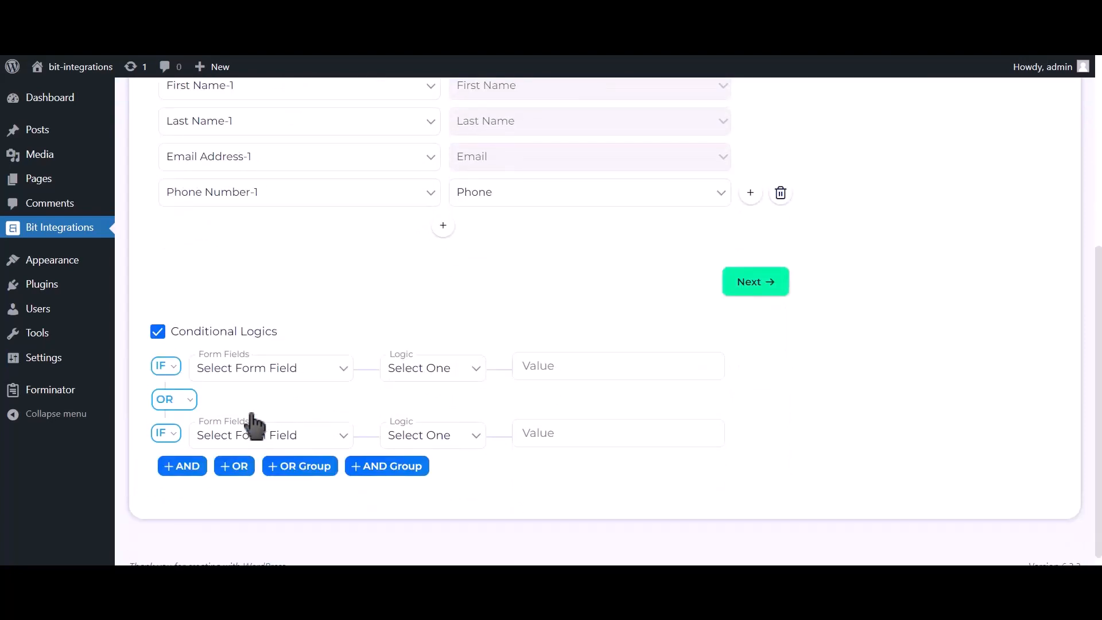
click(234, 338)
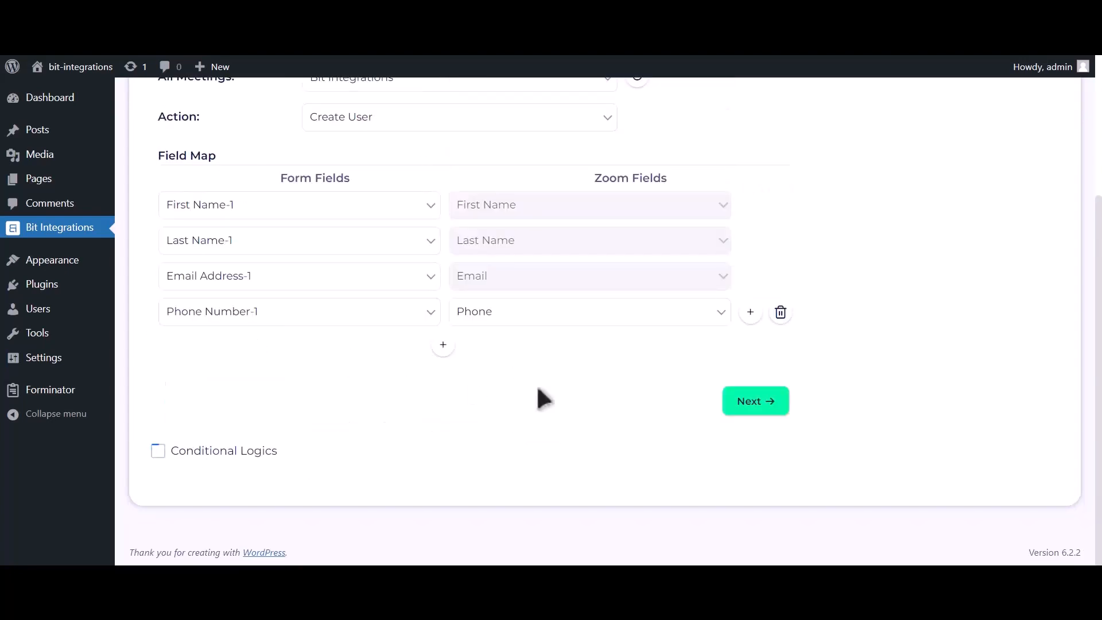
Finish and save the Zoom integration, then bring up the site's Bit Assist Custom Form.
click(752, 404)
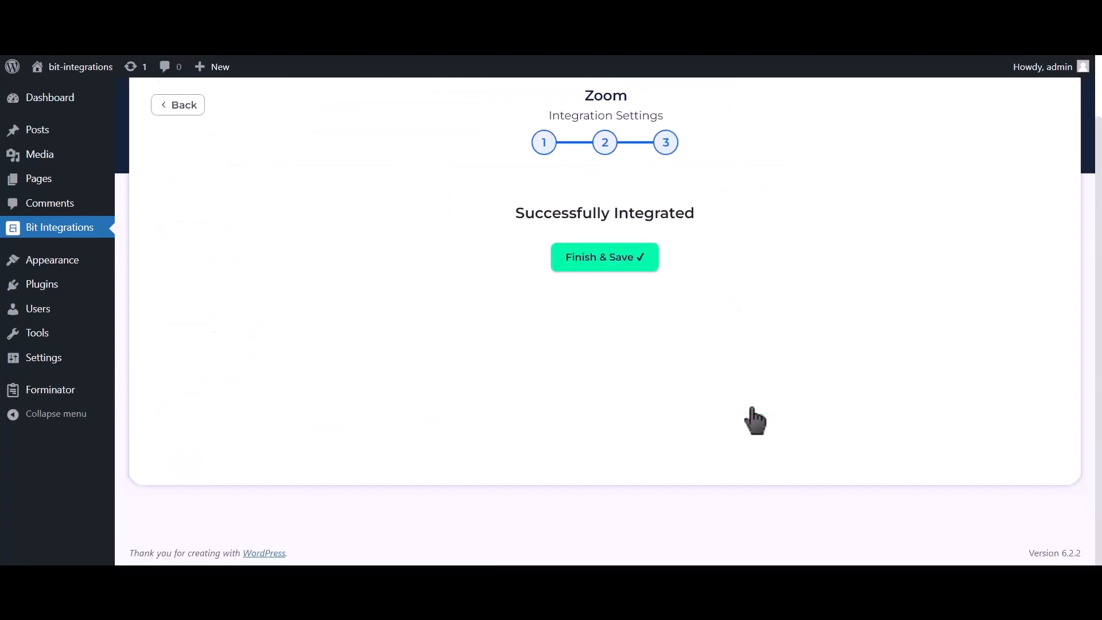
click(619, 276)
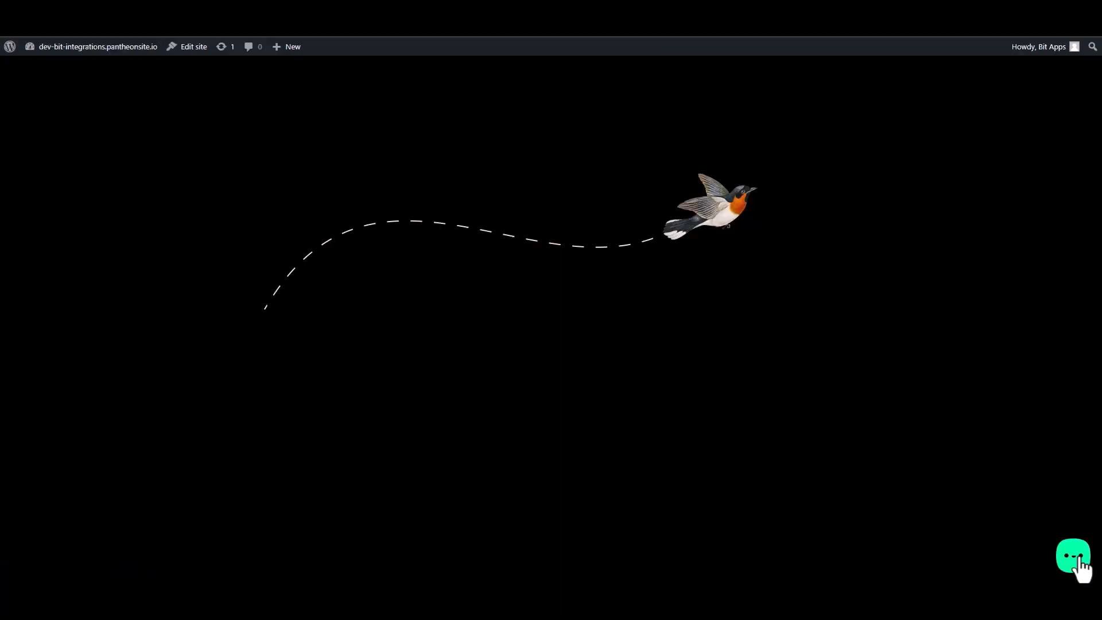
click(1073, 556)
click(1034, 518)
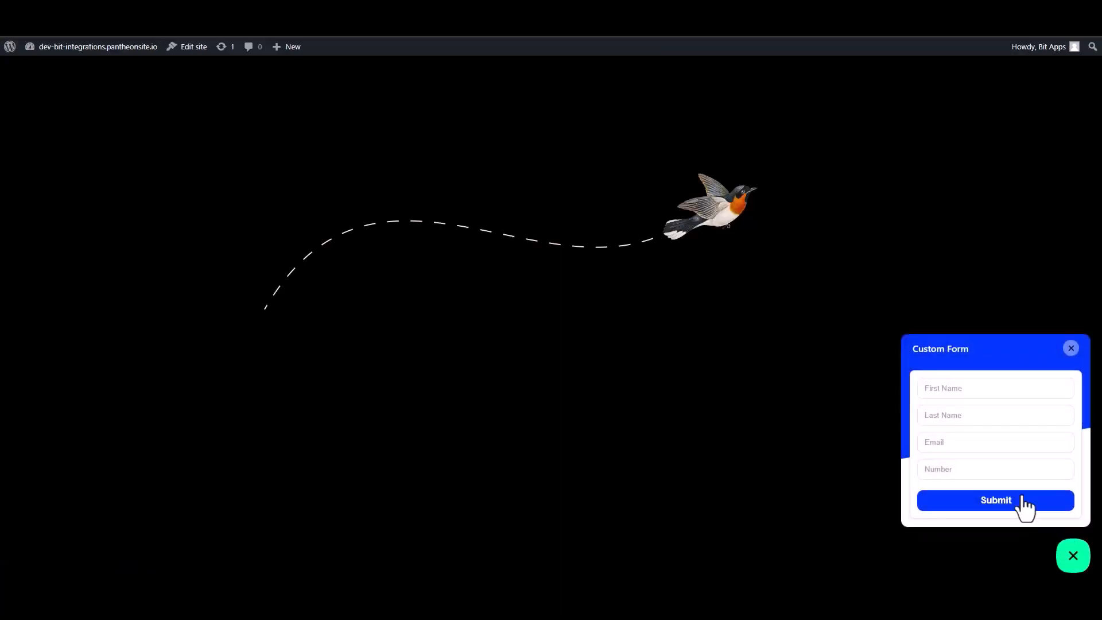
Fill the Custom Form with a test first and last name, an e-mail address and a phone number, then submit.
click(976, 390)
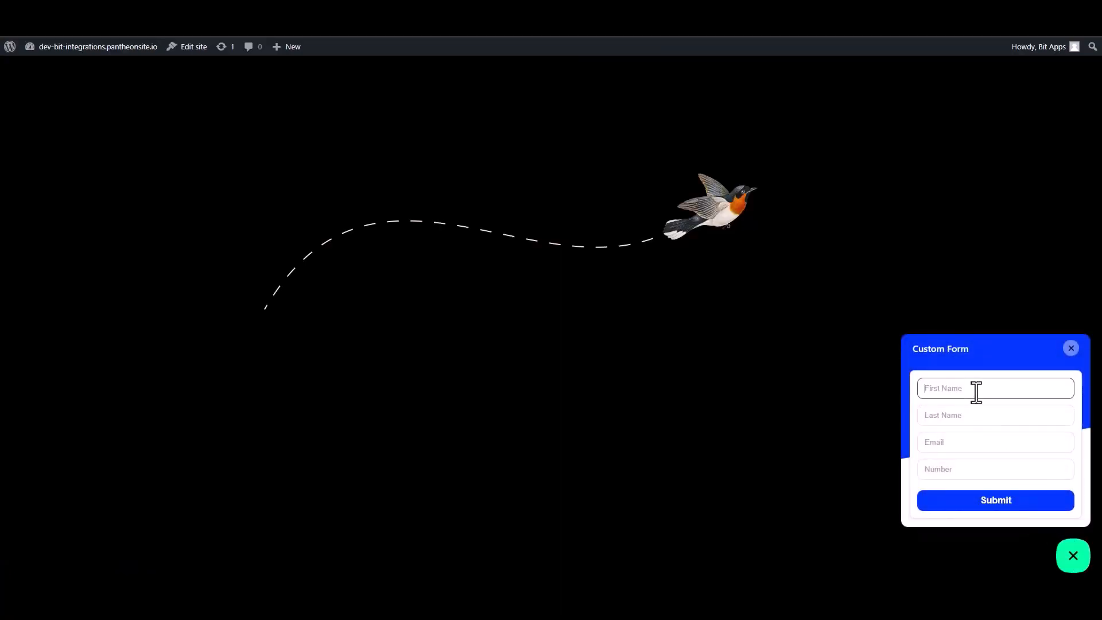
text(Bit)
click(969, 417)
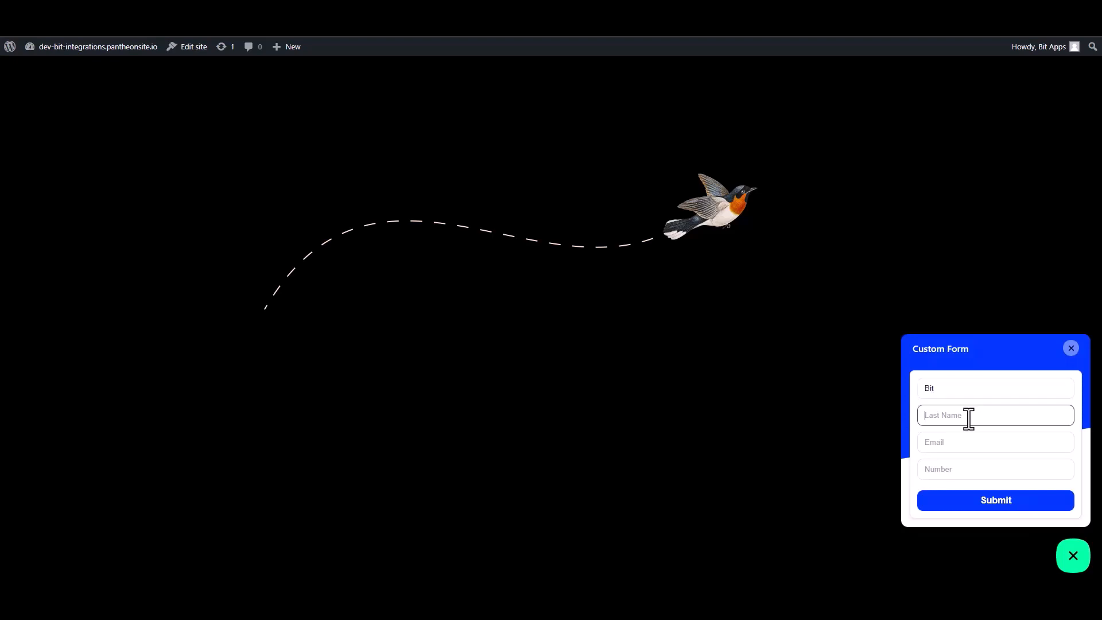
text(I)
text(ntegrat)
text(iona)
key(BackSpace)
key(BackSpace)
text(s)
click(1045, 447)
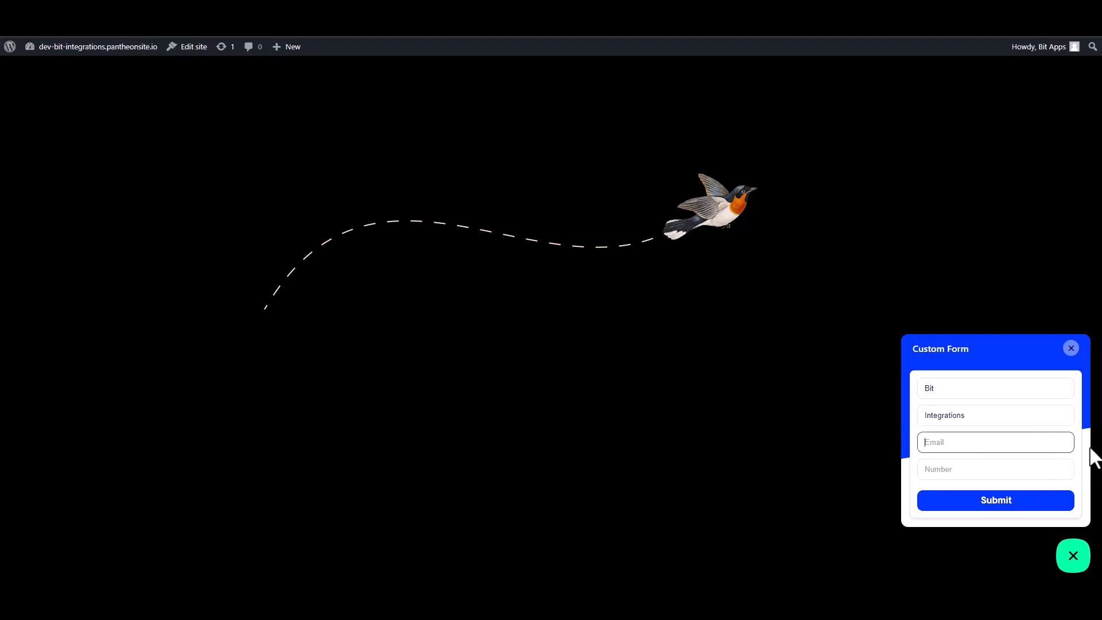
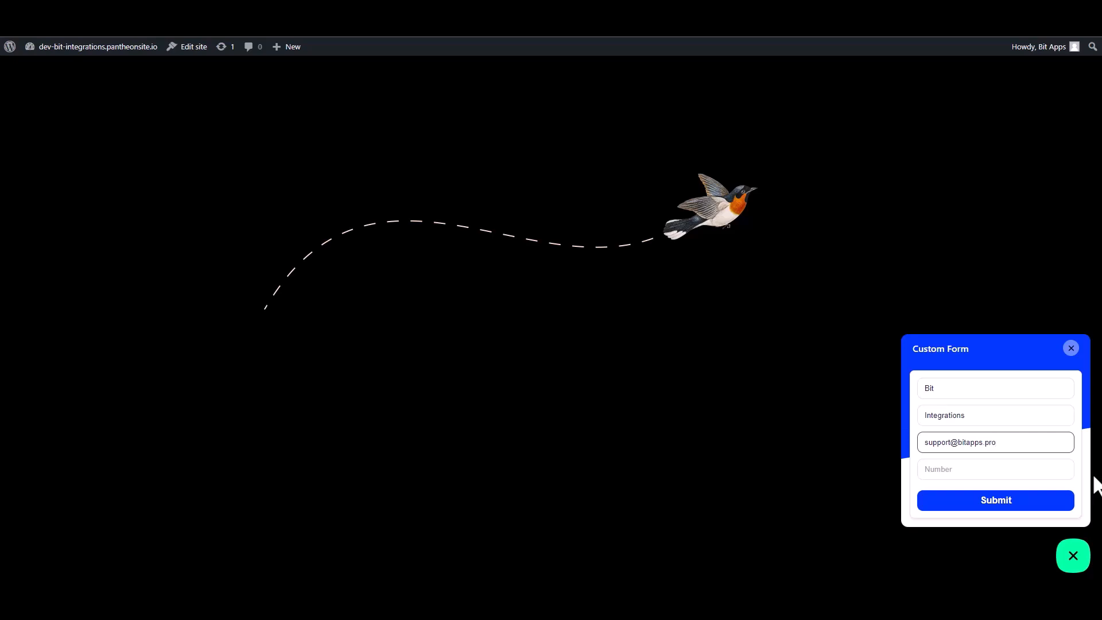
click(1065, 471)
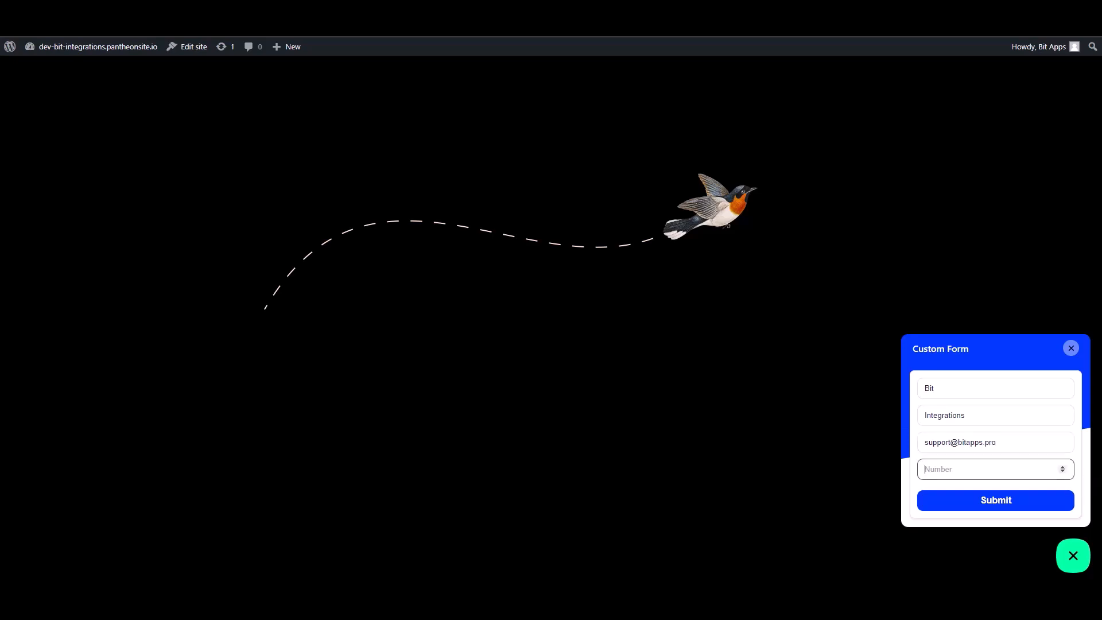
text(444555666)
click(1038, 503)
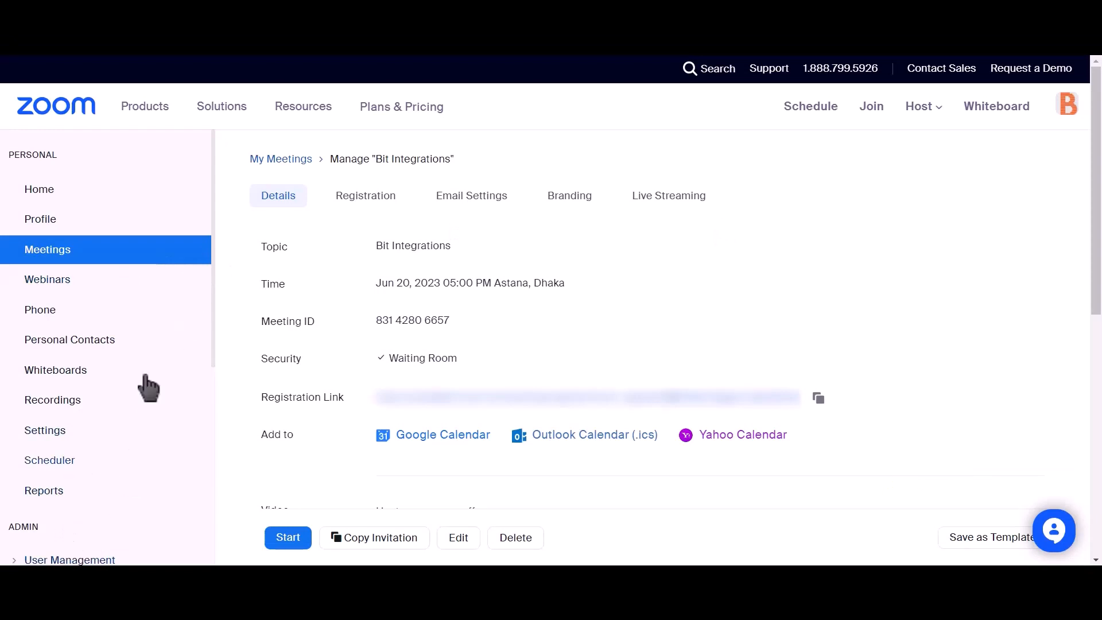
Check Zoom's User Management > Users Pending tab for the new Basic user from the form.
scroll(146, 367, down, 2)
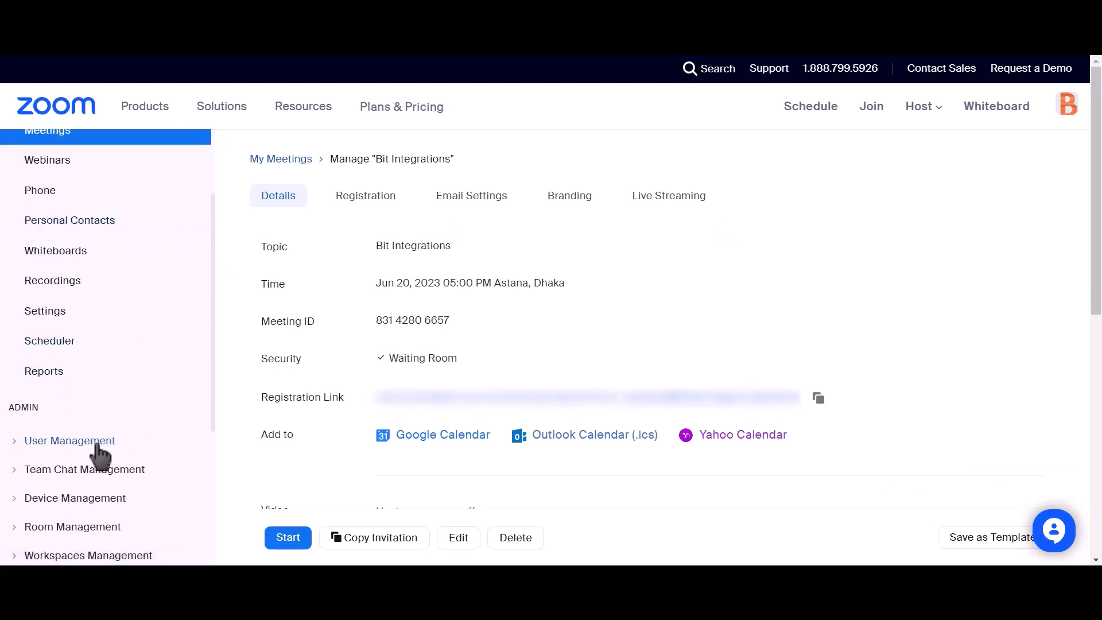
click(21, 443)
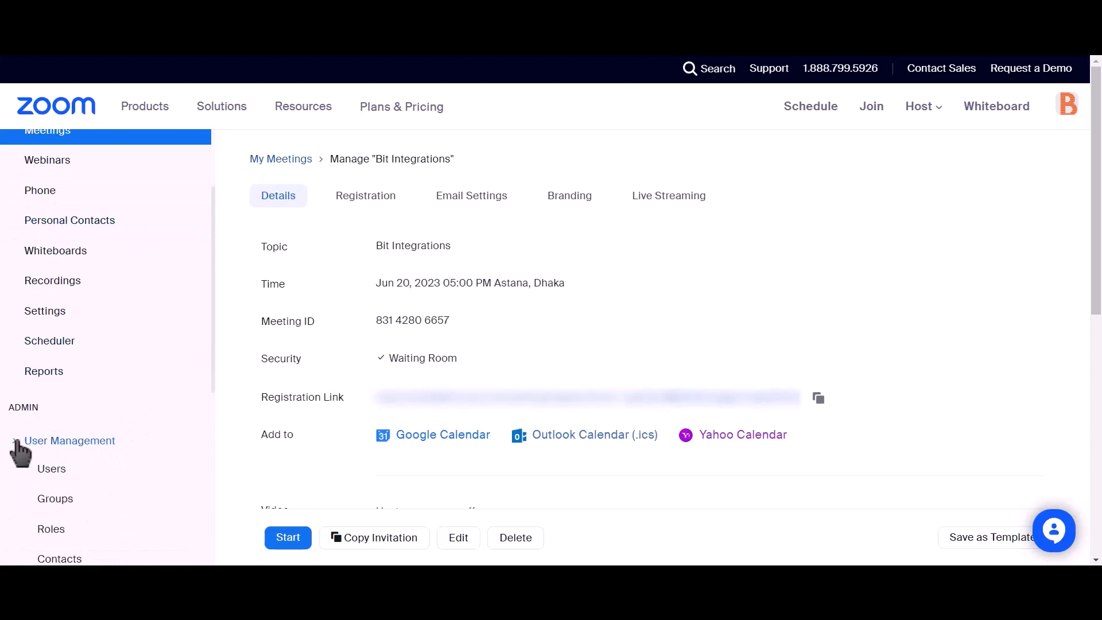
click(48, 472)
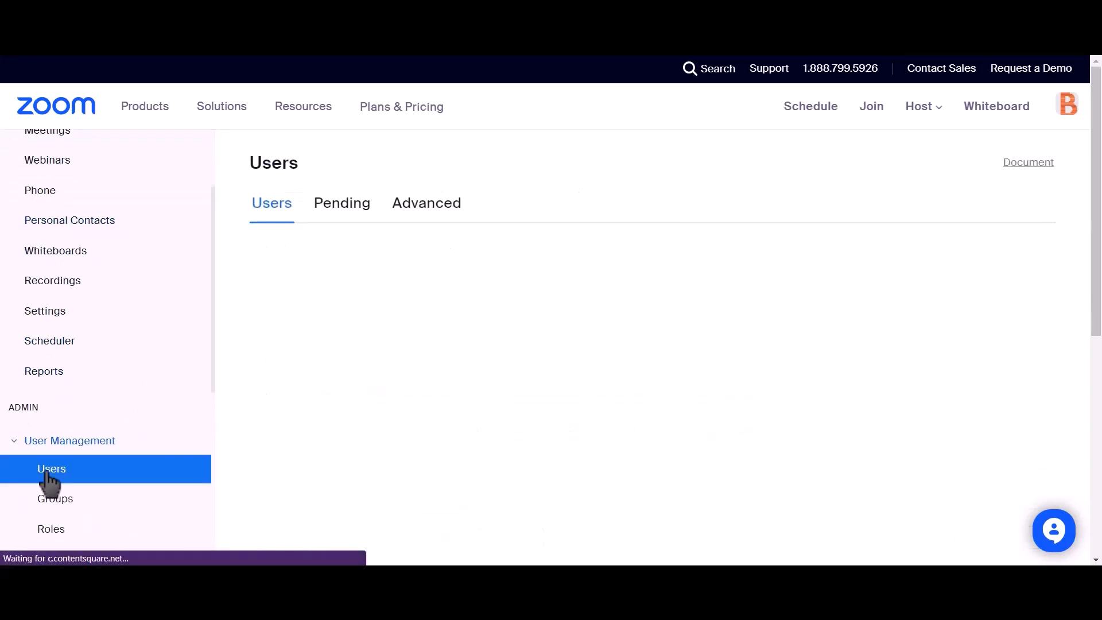
click(334, 221)
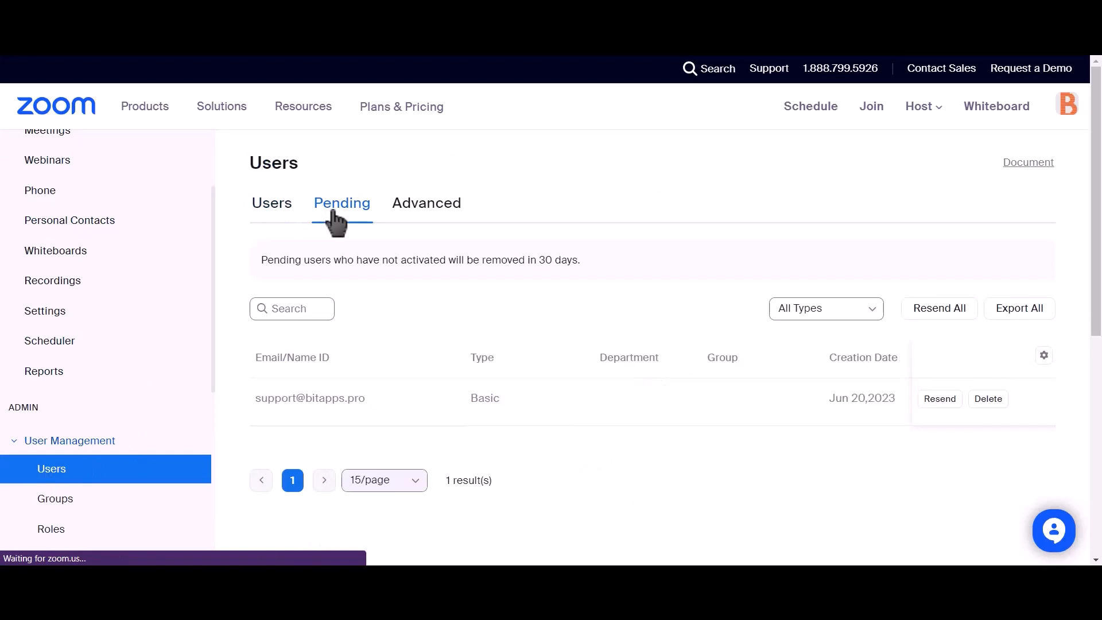
drag(366, 400, 277, 418)
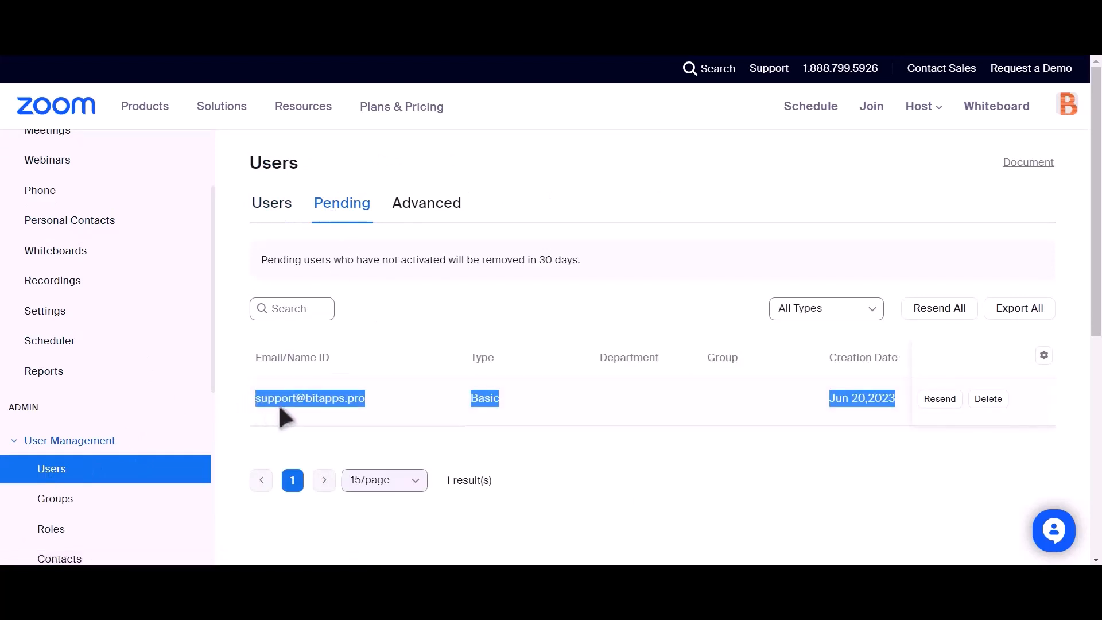
click(527, 447)
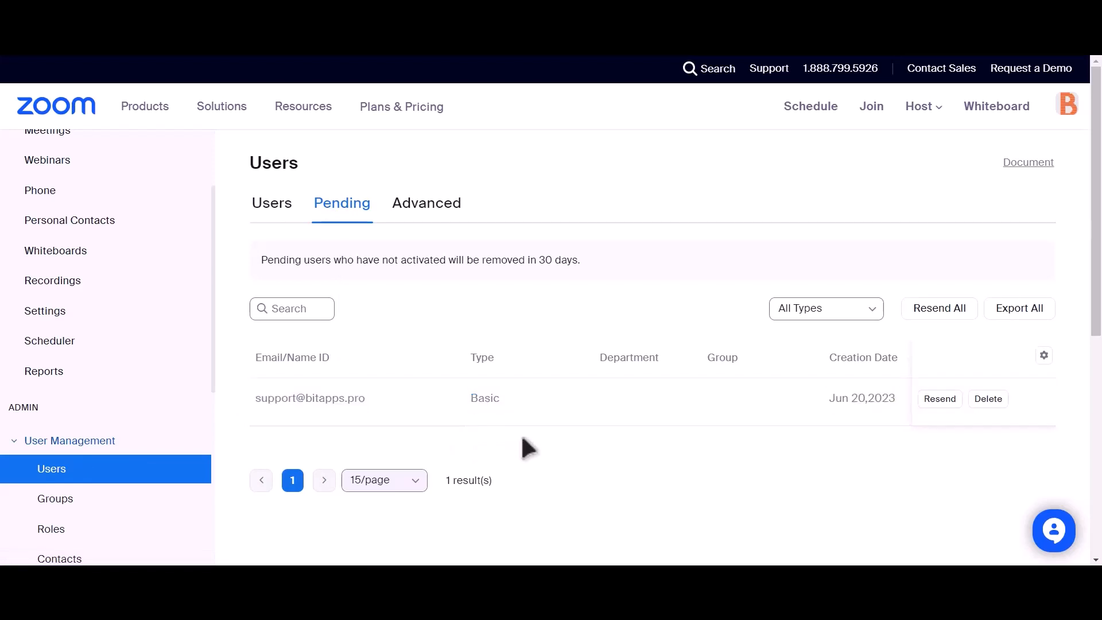